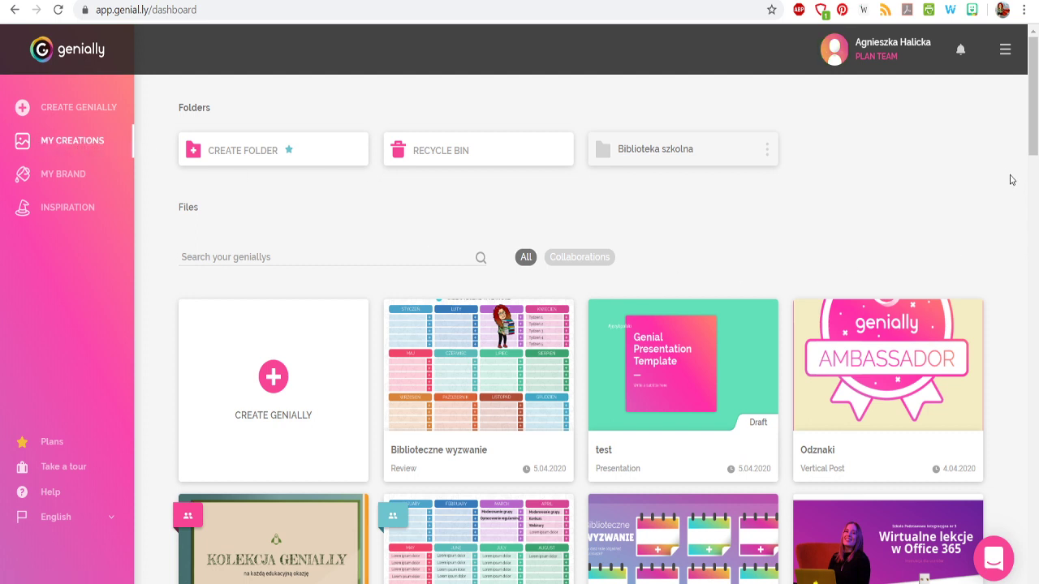
Step: Open the sharing options of the Biblioteczne wyzwanie creation from the dashboard
scroll(1007, 179, "down", 1)
scroll(1002, 179, "up", 1)
mouse_move(508, 357)
mouse_move(541, 345)
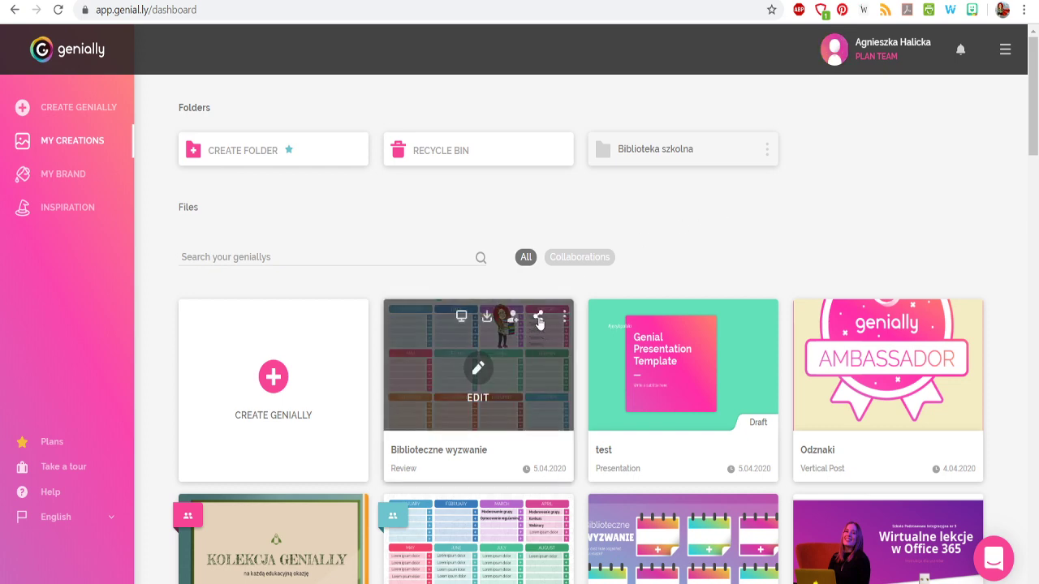
left_click(539, 318)
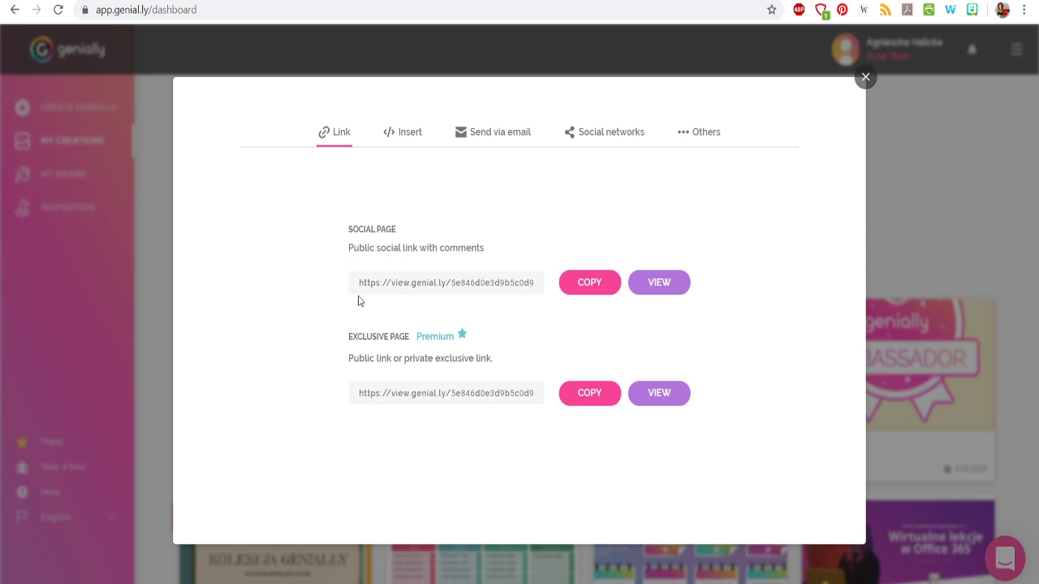
Step: View the creation's social page, examine the infographic, its details and the suggested creations below, and return to the sharing options
left_click(570, 292)
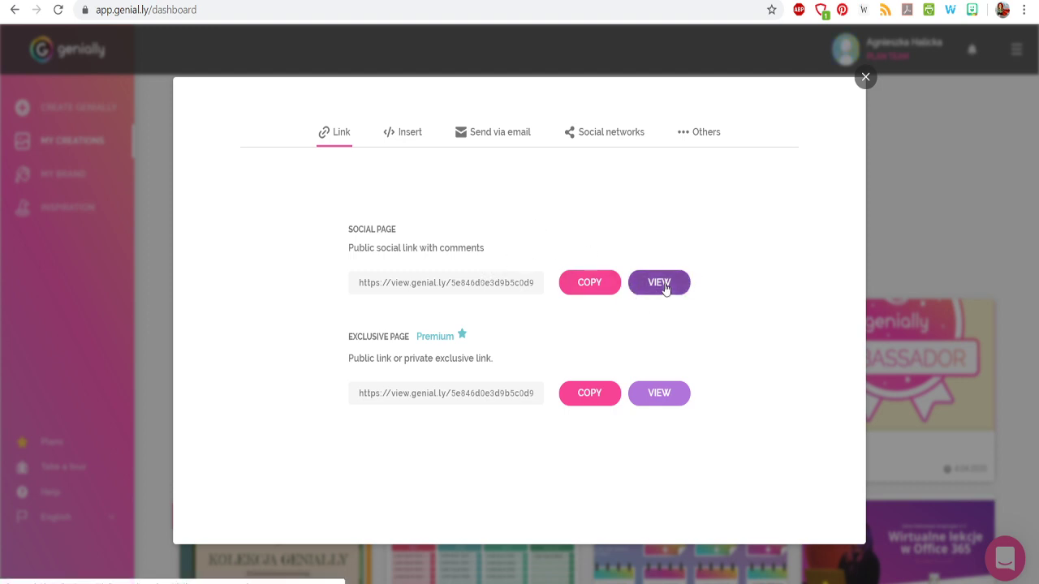
left_click(664, 285)
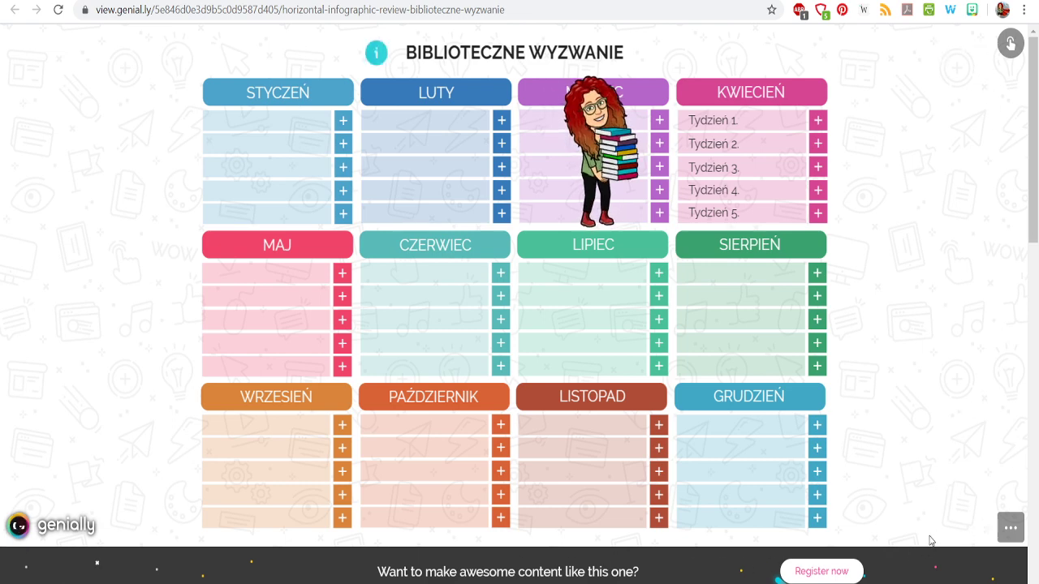
scroll(874, 559, "down", 2)
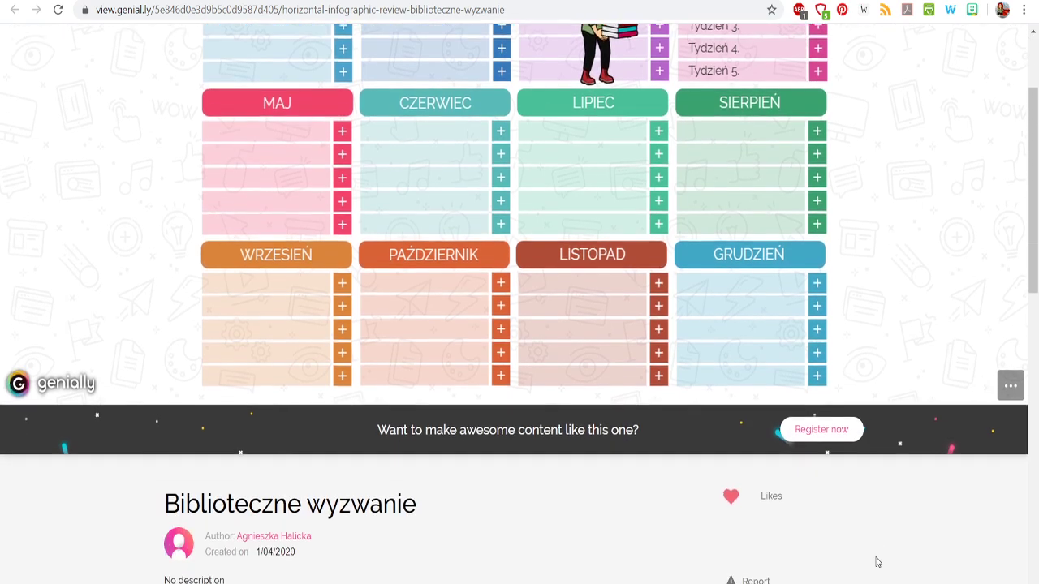
scroll(392, 482, "down", 5)
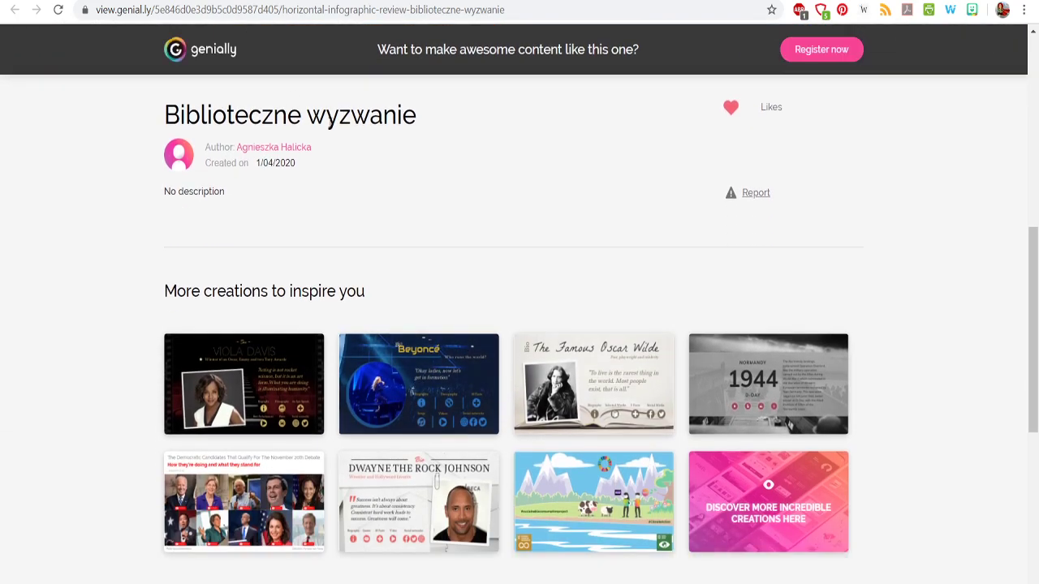
scroll(385, 176, "up", 1)
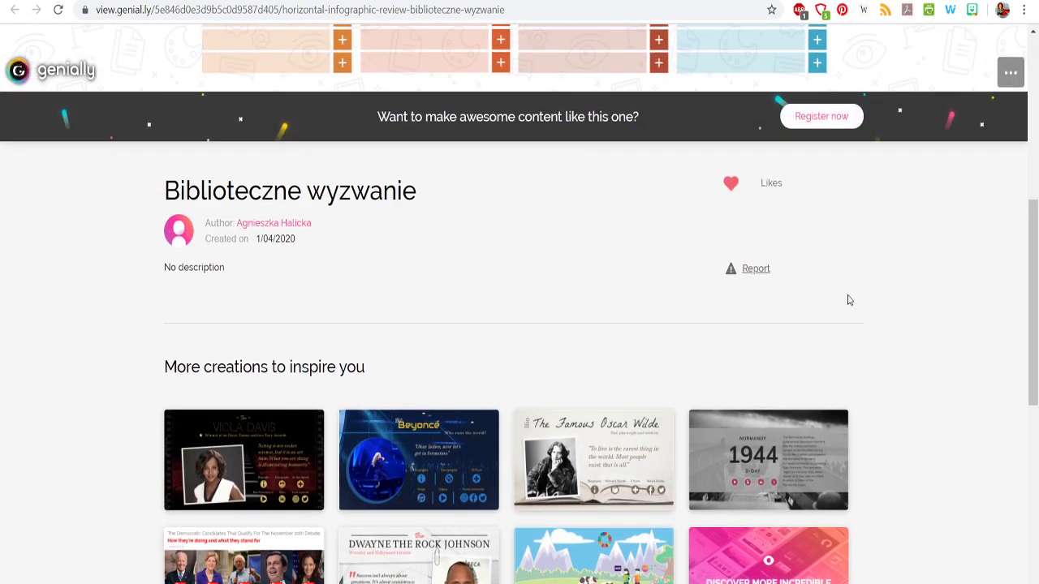
scroll(849, 297, "down", 6)
scroll(806, 313, "down", 1)
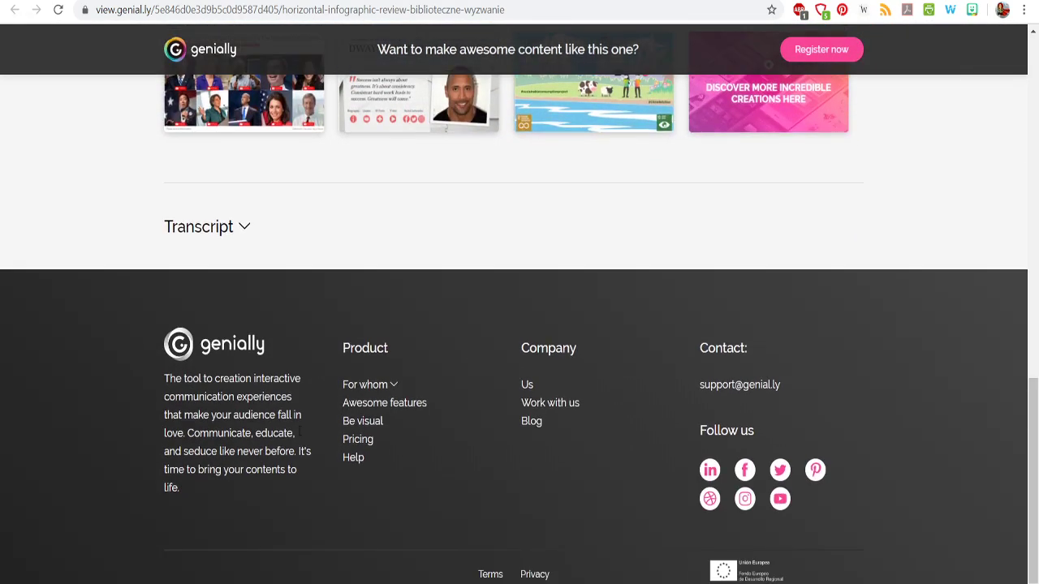
scroll(857, 360, "up", 15)
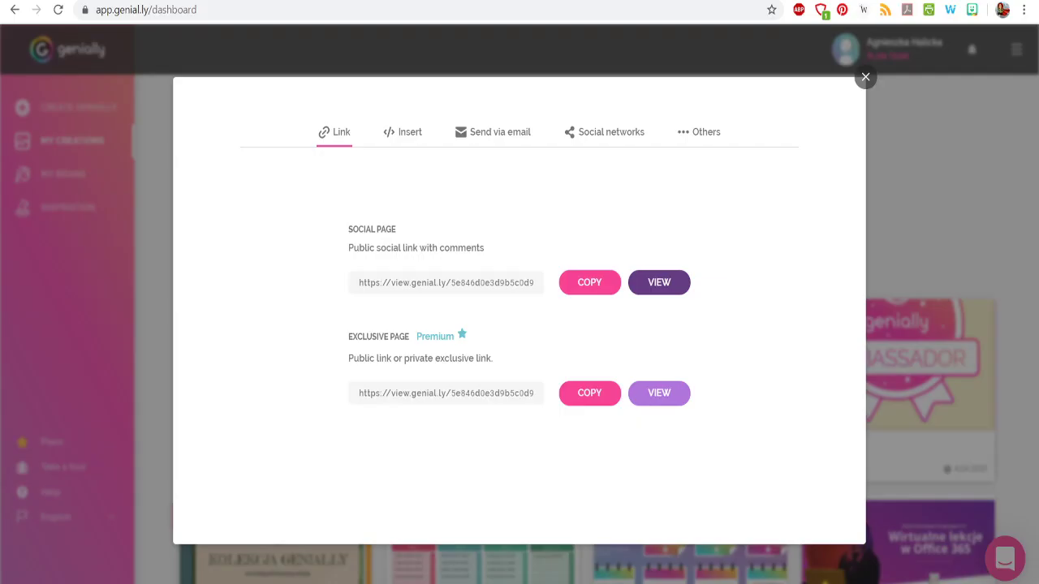
left_click(572, 1)
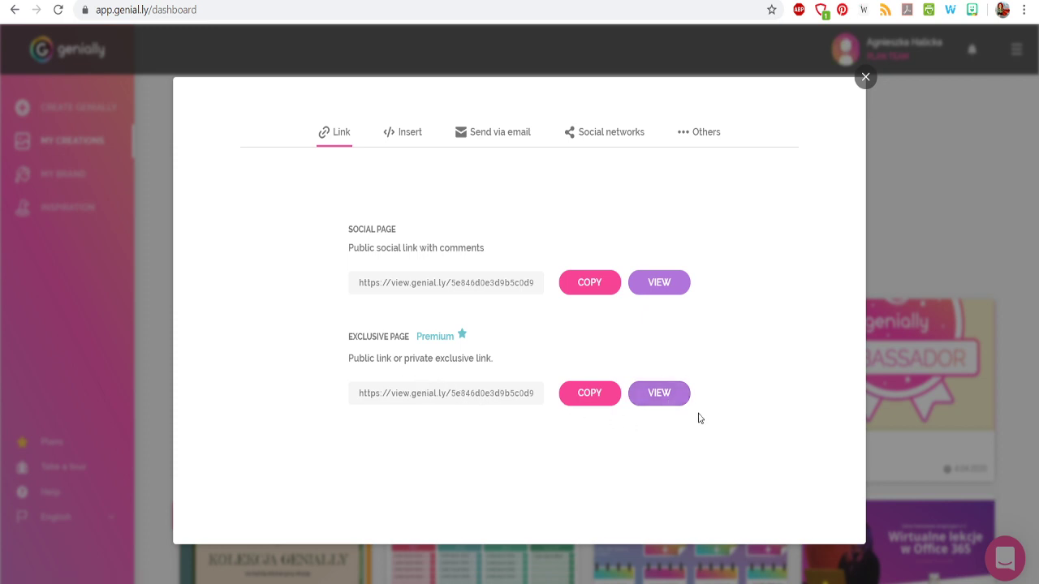
Step: Preview the exclusive page version of the creation and return to the sharing options
left_click(662, 394)
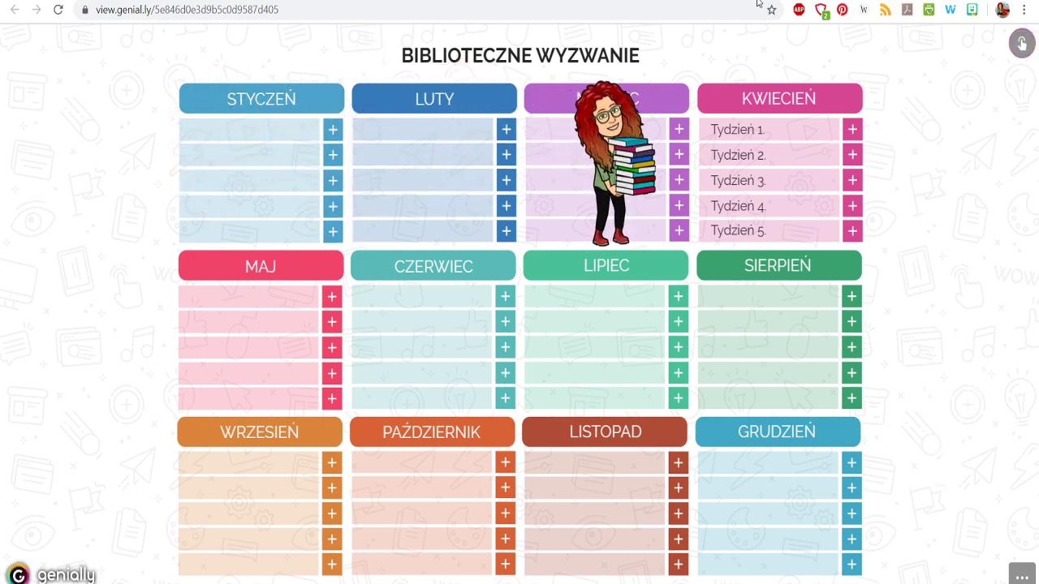
left_click(622, 3)
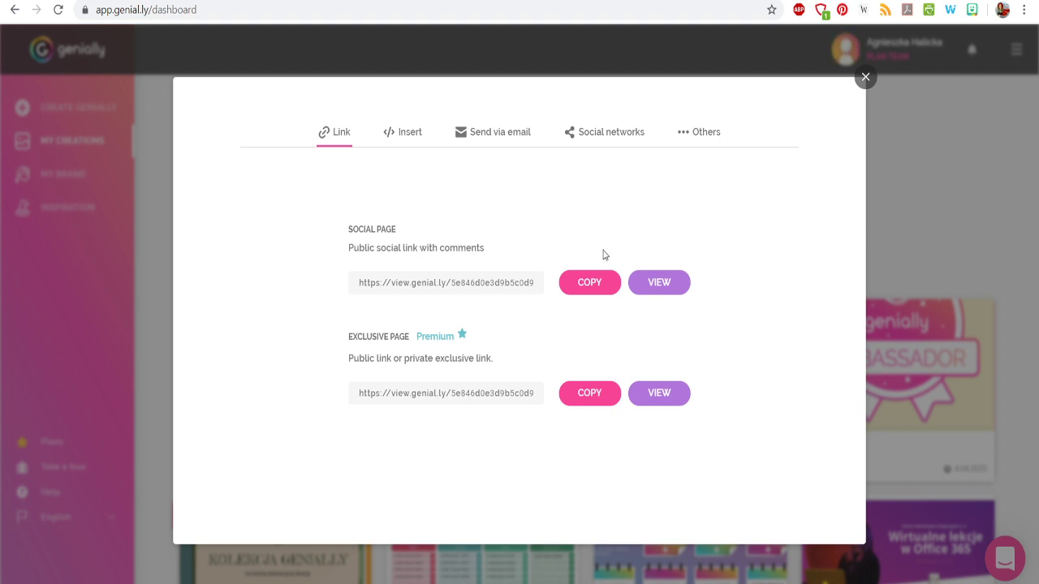
Step: Copy the public social page link of the Biblioteczne wyzwanie creation
left_click(585, 286)
left_click(589, 291)
left_click(590, 290)
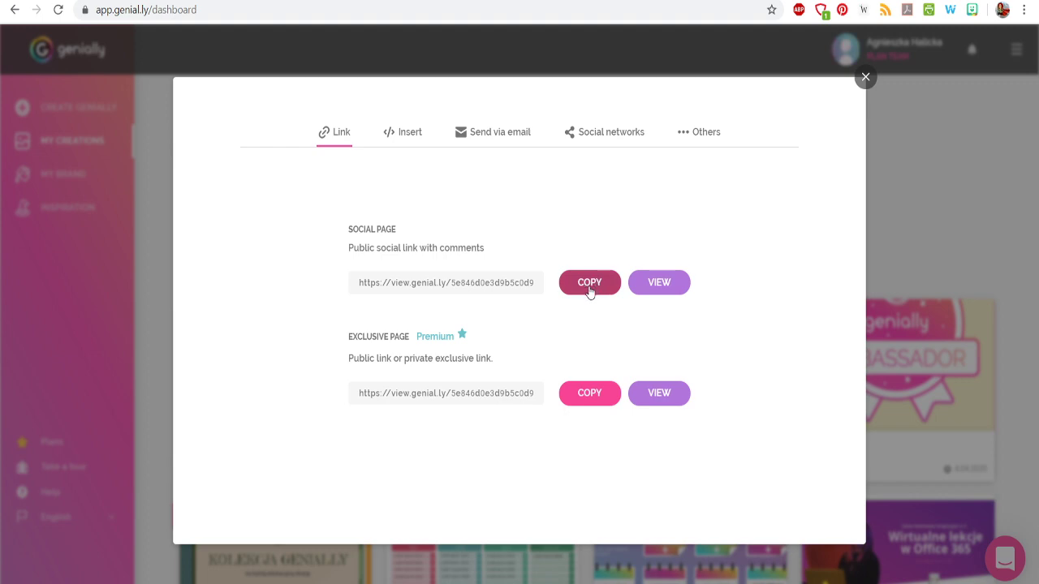
left_click(593, 288)
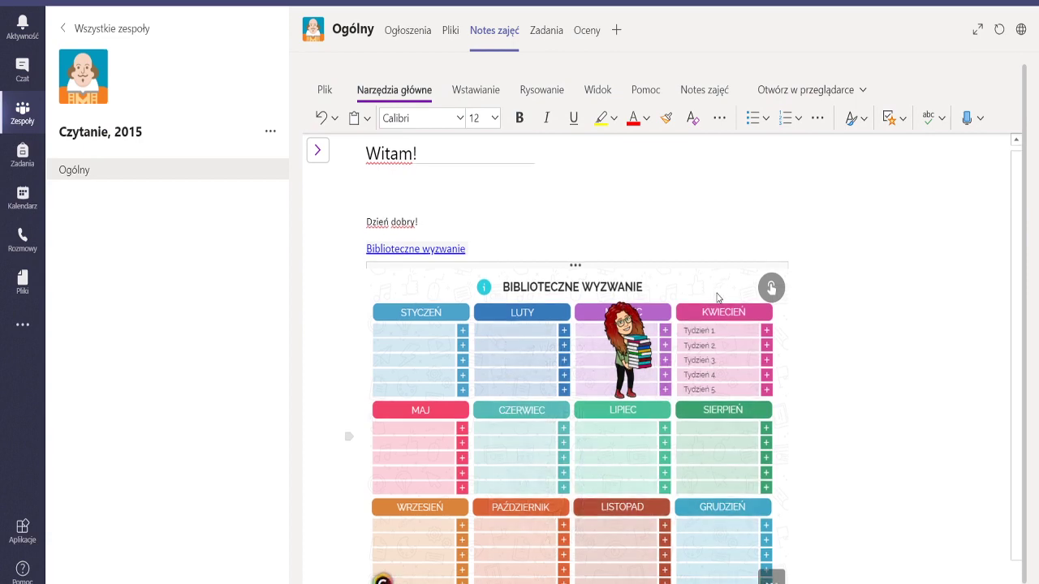
Step: In the Teams class notebook, paste the copied link on a new line below "Dzień dobry!" to embed the creation
scroll(623, 305, "down", 1)
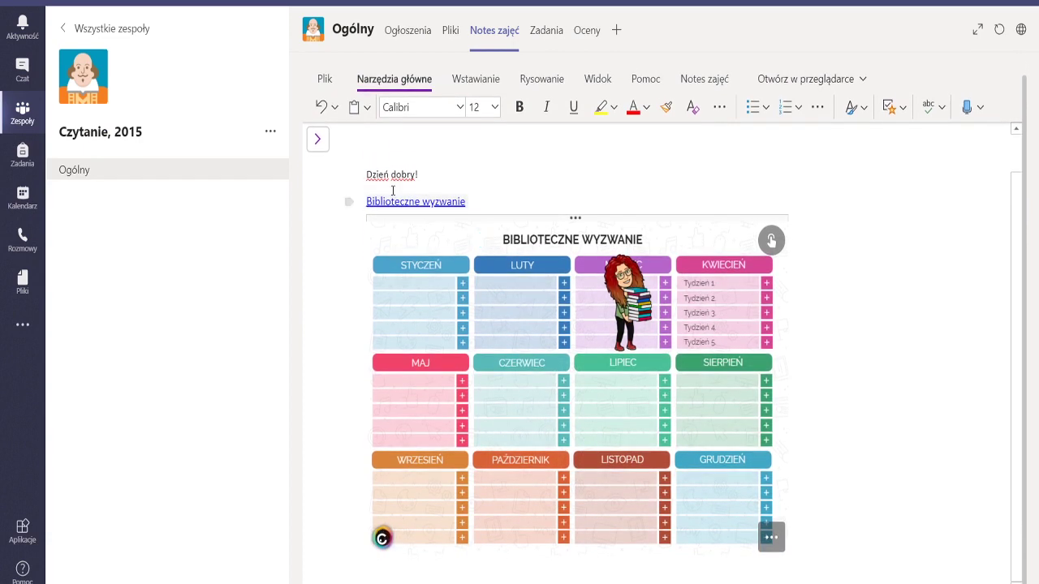
left_click(809, 538)
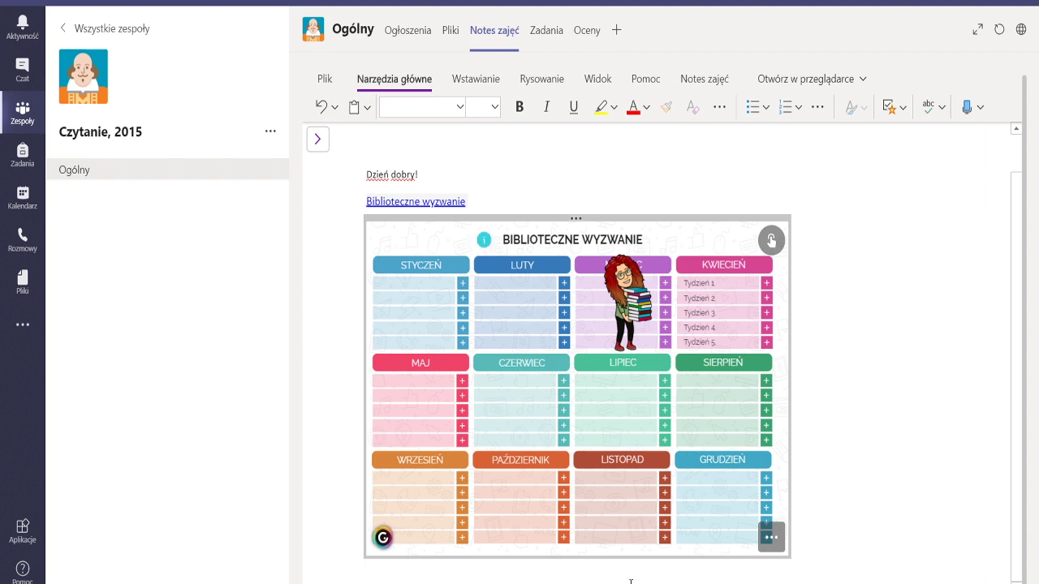
left_click(443, 178)
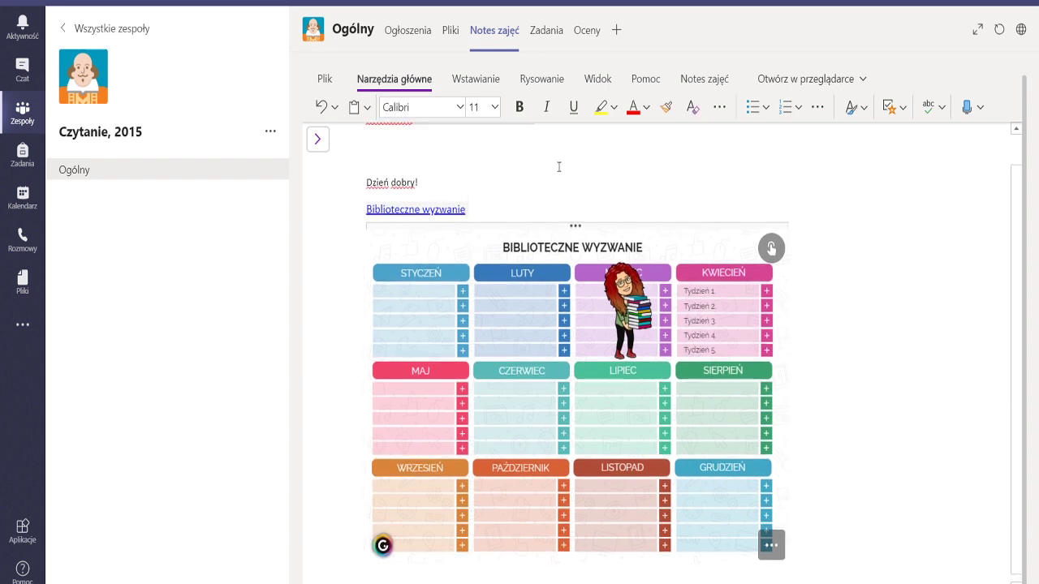
key("Return")
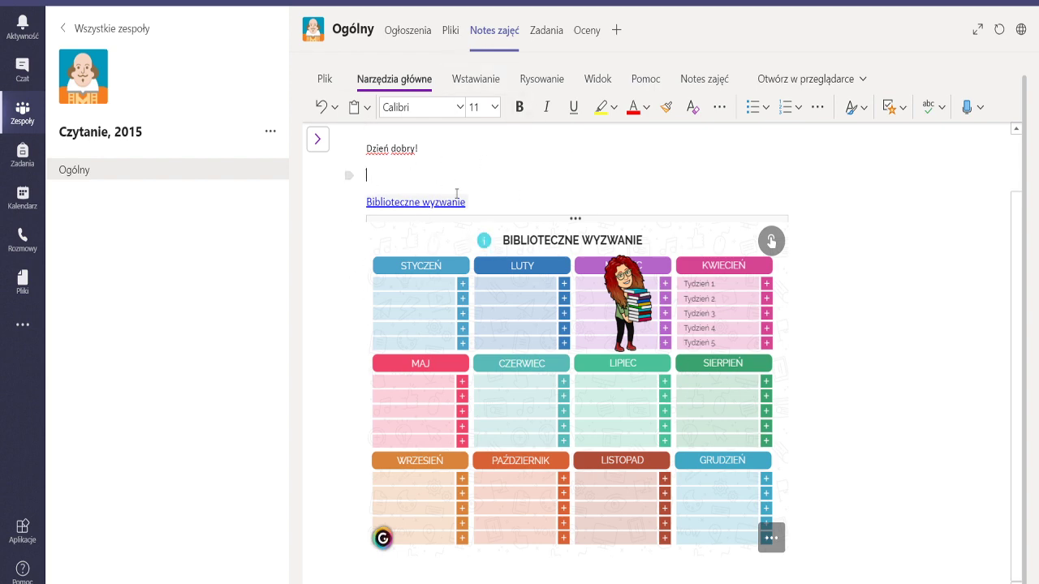
key("ctrl+v")
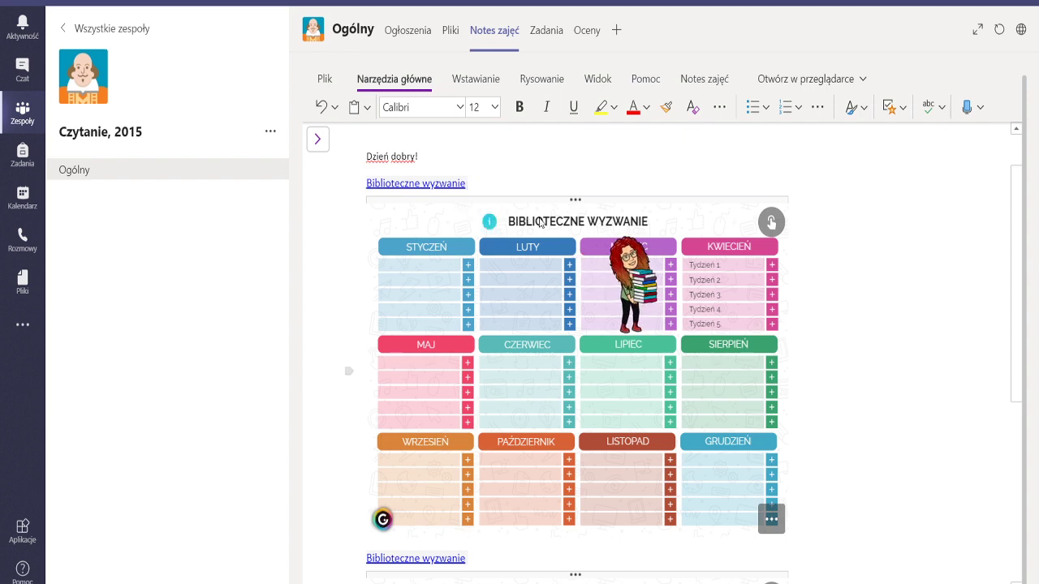
Step: Test the interactive elements of the embedded infographic: the character's message and the Tydzień 1 entry under Kwiecień
left_click(637, 286)
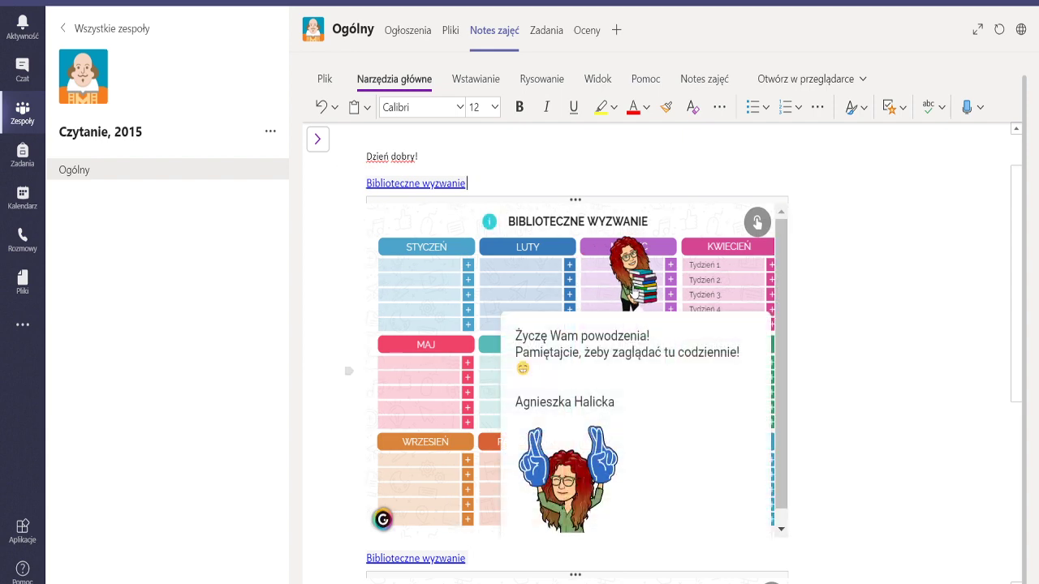
left_click(691, 268)
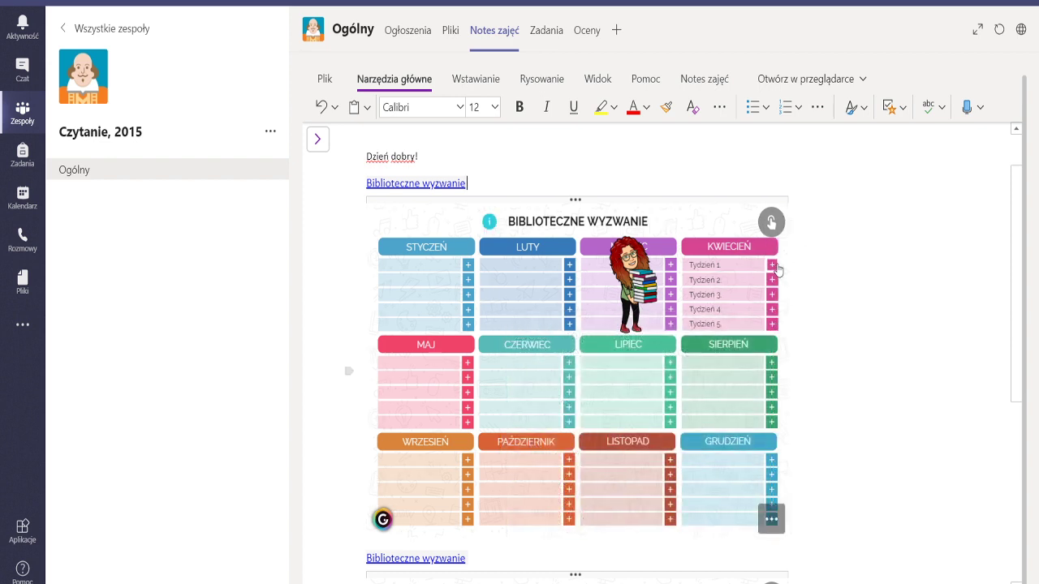
left_click(772, 267)
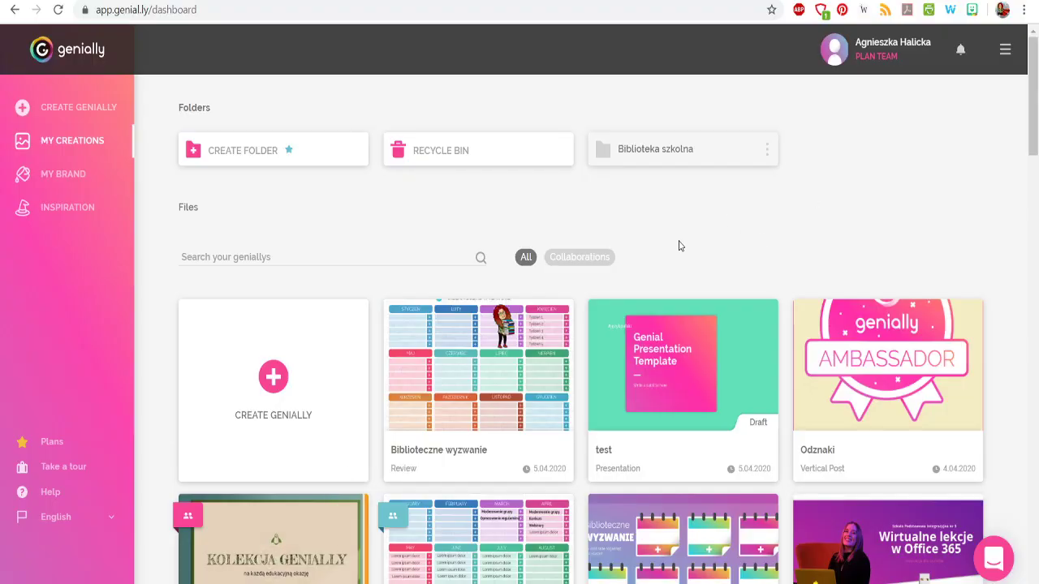
Step: Open the embed codes of the Biblioteczne wyzwanie creation on the Genially dashboard and look through the iframe code
mouse_move(532, 373)
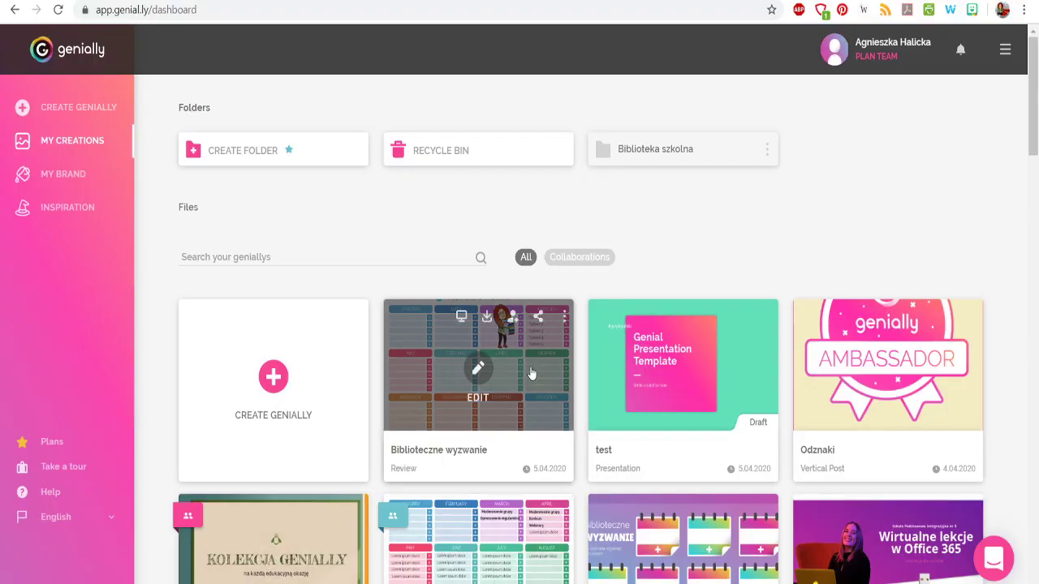
left_click(539, 318)
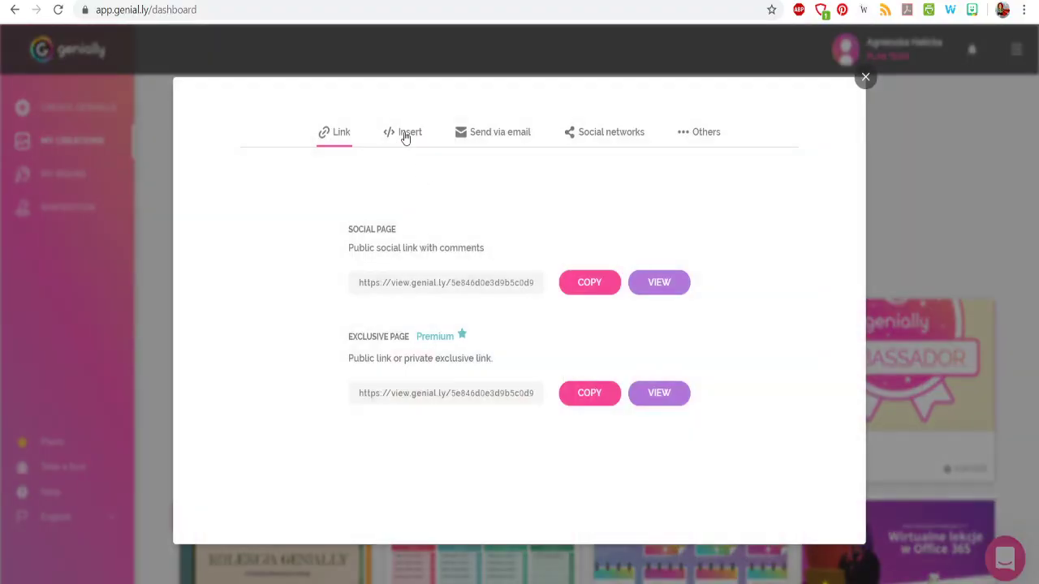
left_click(407, 136)
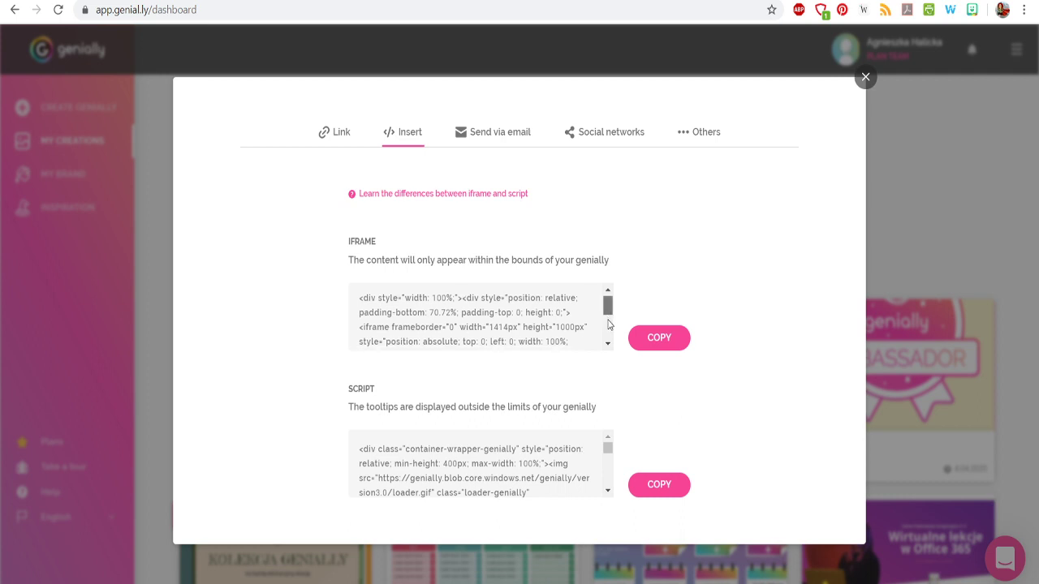
scroll(611, 309, "down", 2)
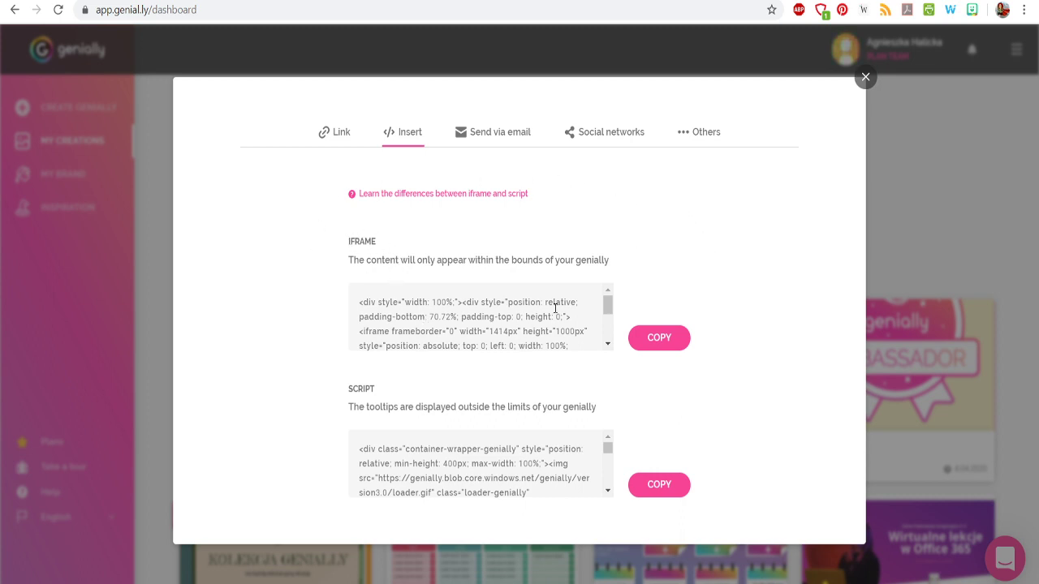
scroll(613, 306, "down", 5)
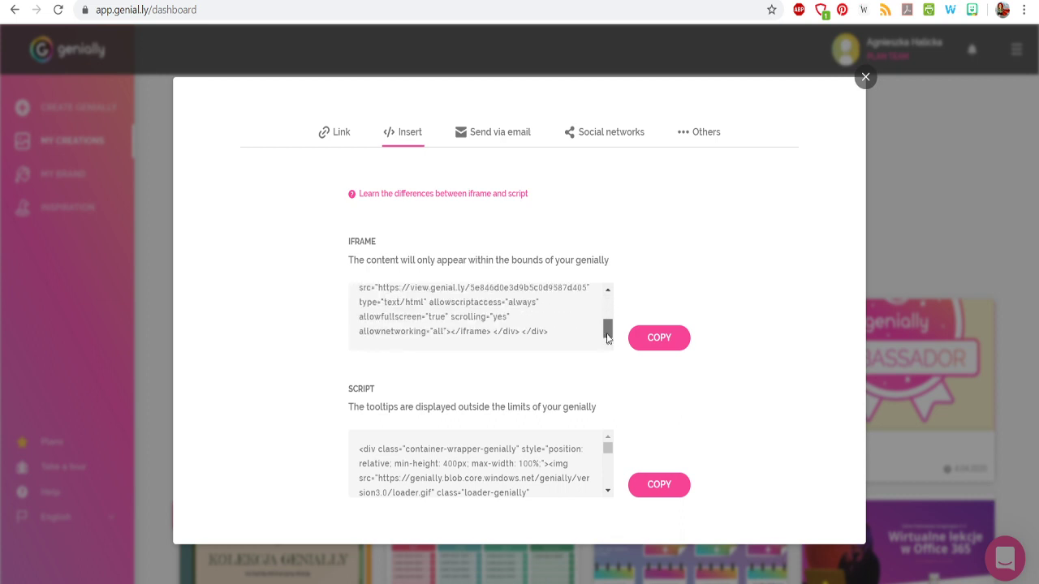
scroll(613, 306, "up", 4)
scroll(613, 306, "up", 1)
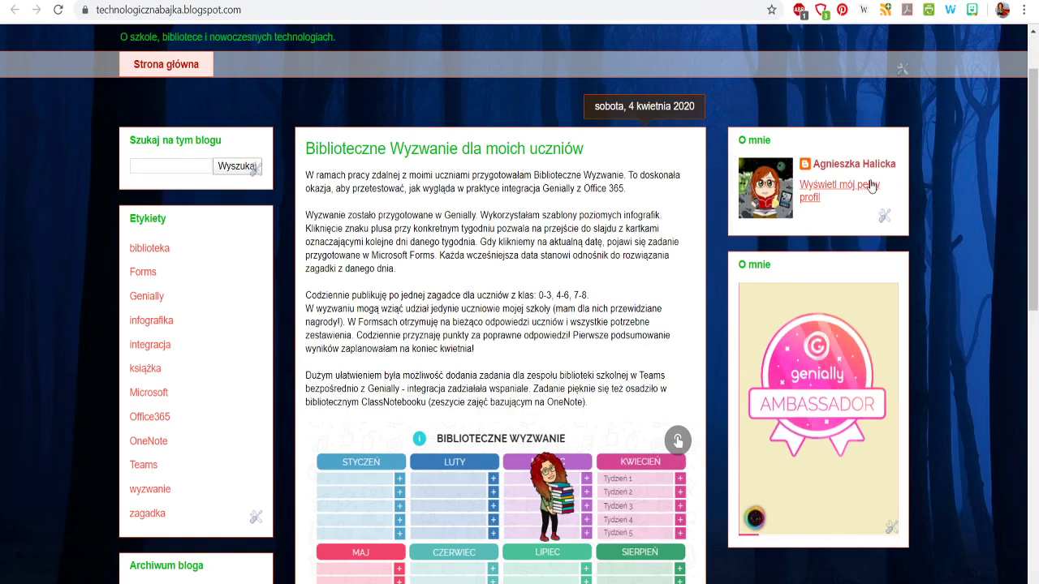
Step: Examine how the infographic and its pop-up message display in the blog post "Biblioteczne Wyzwanie dla moich uczniów"
scroll(870, 185, "down", 3)
scroll(677, 183, "up", 3)
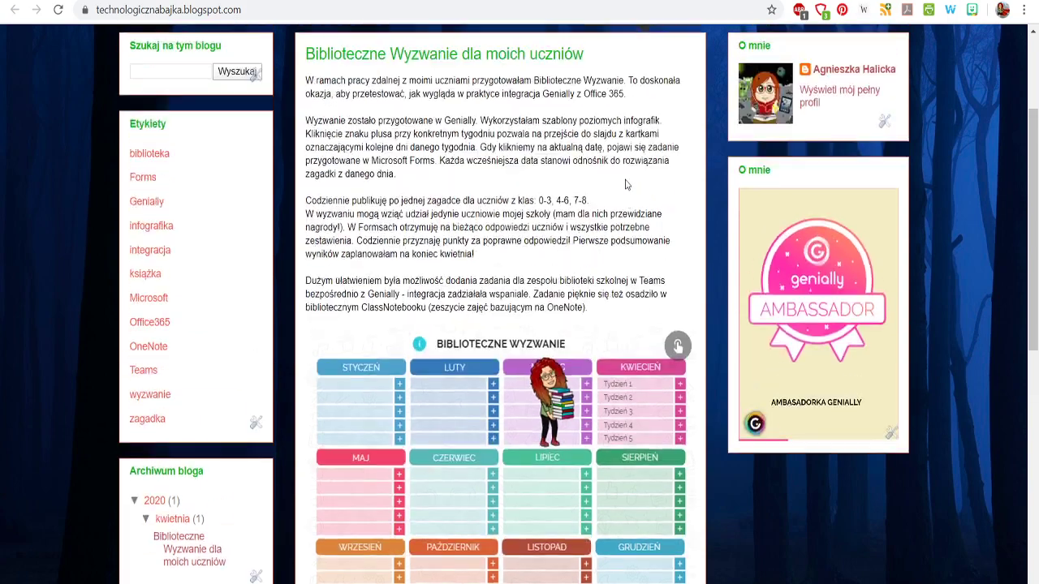
scroll(626, 185, "down", 3)
scroll(627, 185, "down", 2)
mouse_move(601, 208)
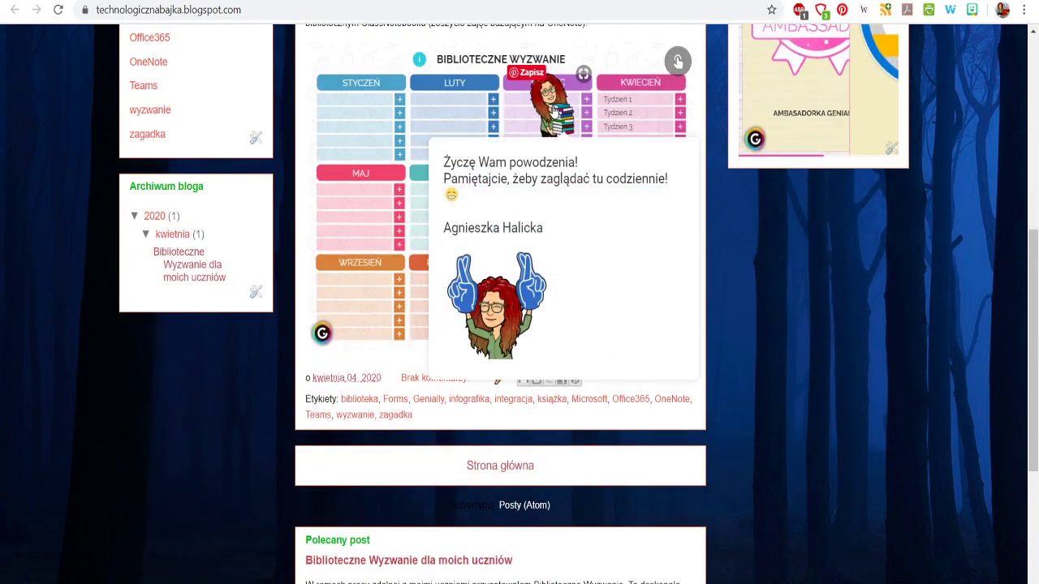
scroll(601, 208, "up", 4)
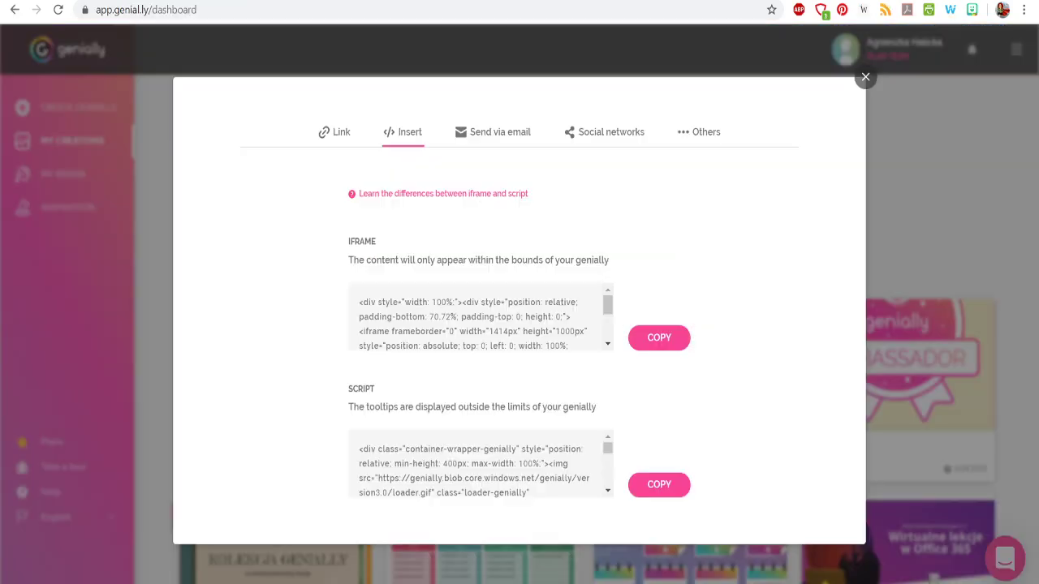
Step: Copy the creation's iframe code and start a new Blogger post titled "Genially - iframe"
left_click(674, 348)
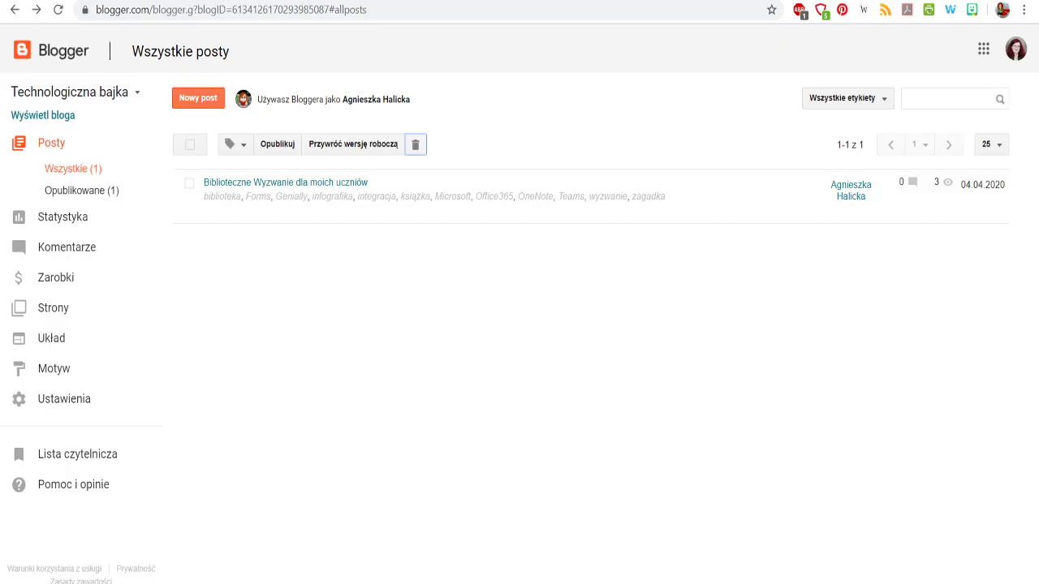
left_click(199, 98)
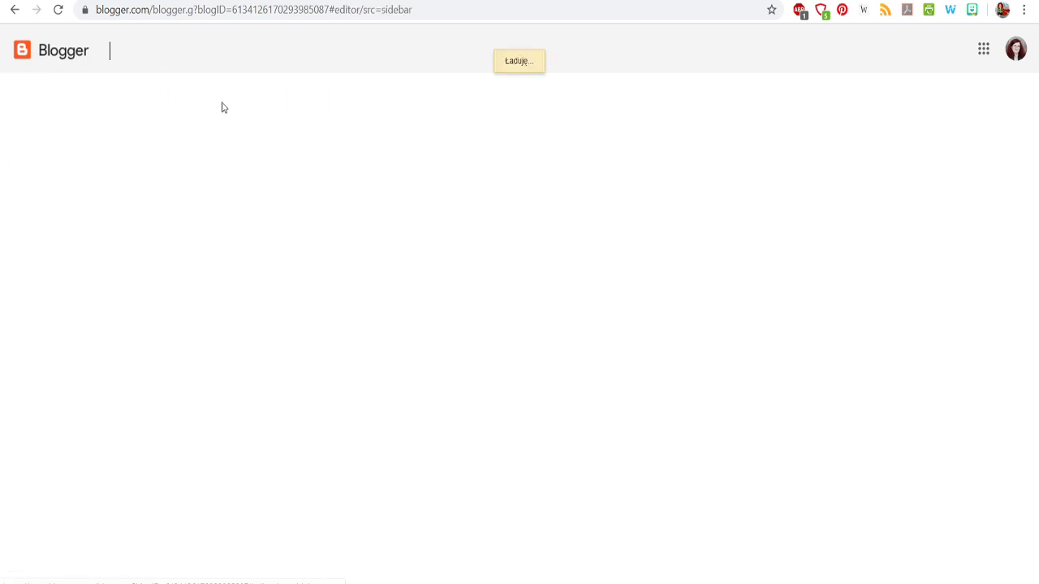
left_click(360, 86)
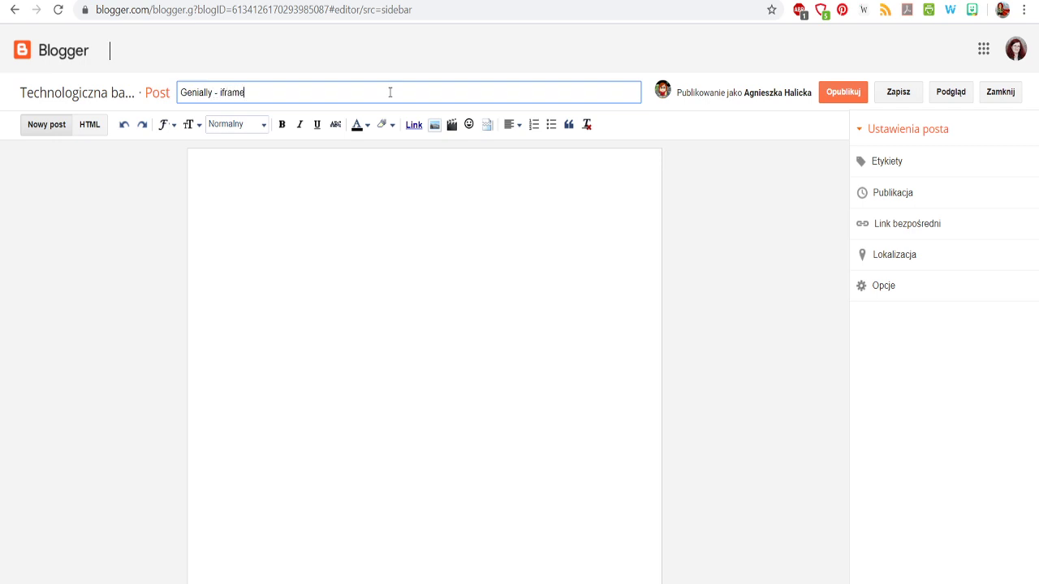
left_click(320, 192)
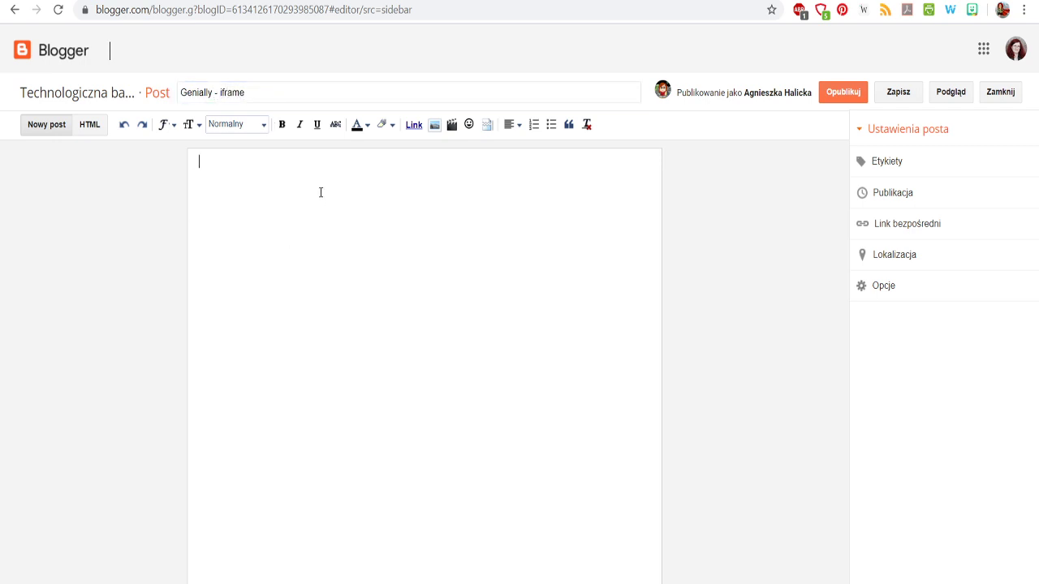
Step: Insert the copied iframe code into the HTML source of the "Genially - iframe" post and try to publish it
left_click(90, 127)
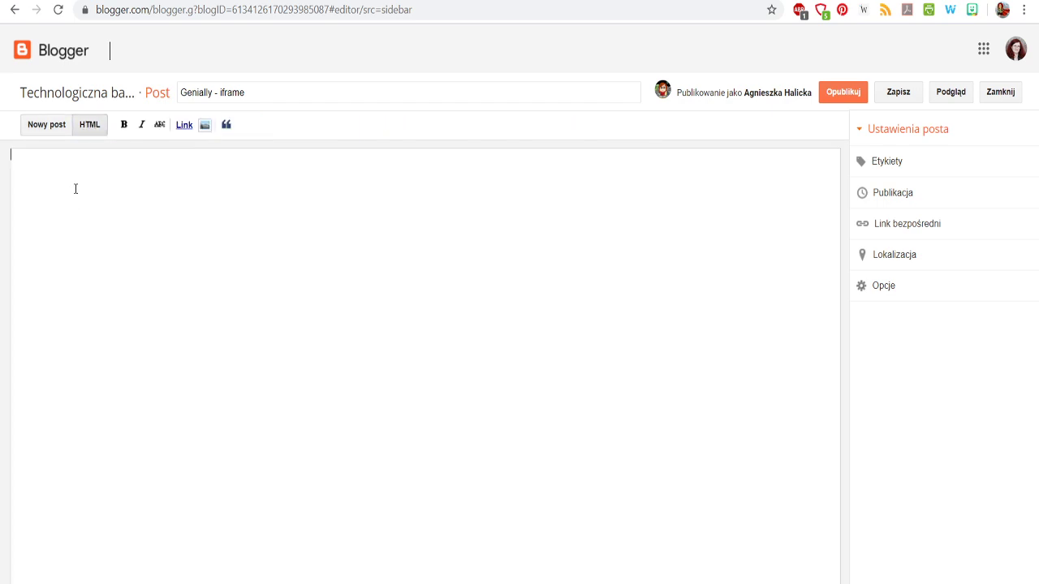
key("ctrl+v")
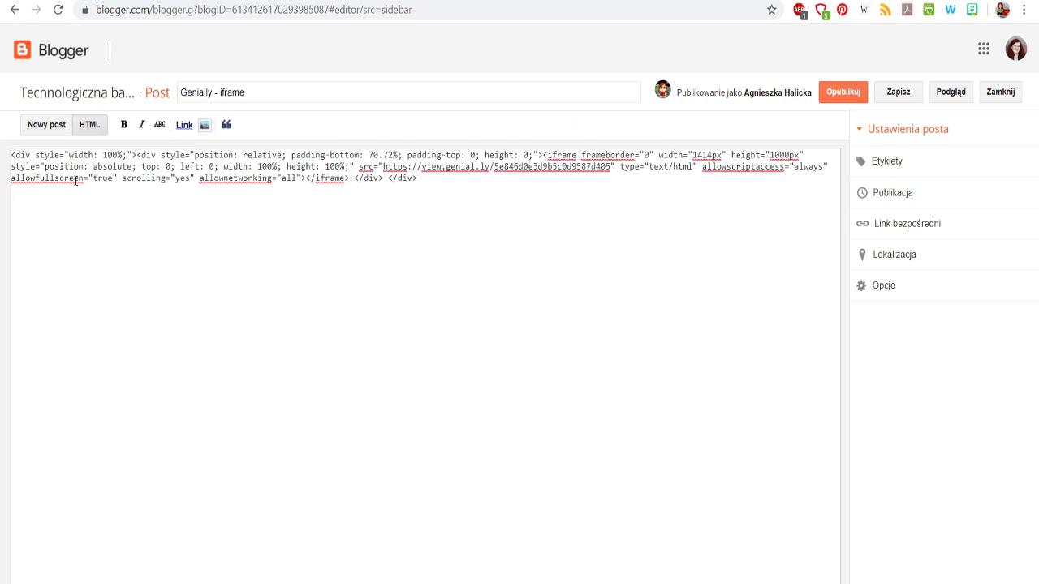
left_click(45, 124)
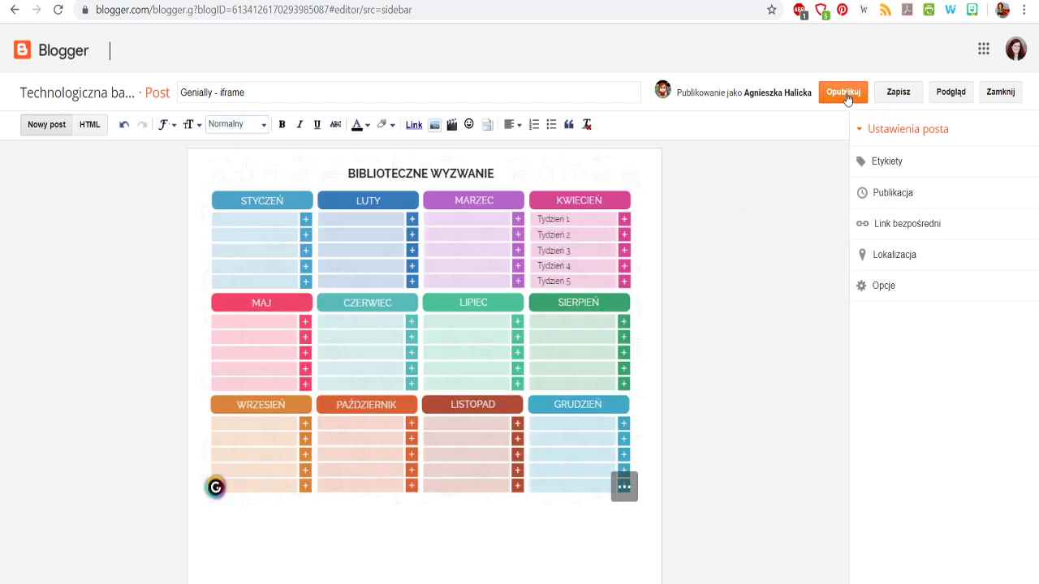
left_click(846, 94)
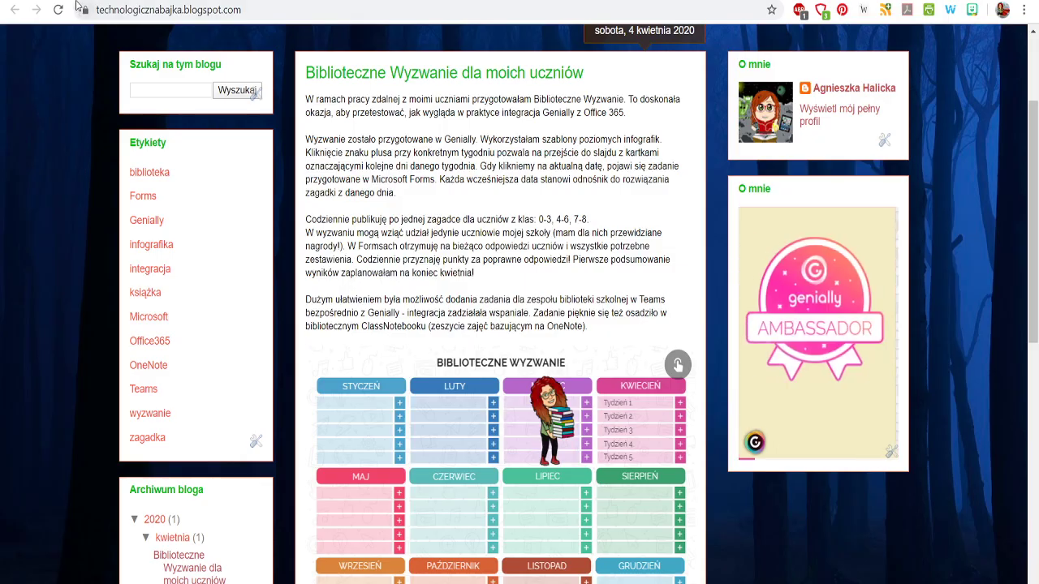
Step: Reload the Technologiczna bajka blog and look through its page for the "Genially - iframe" post
left_click(58, 9)
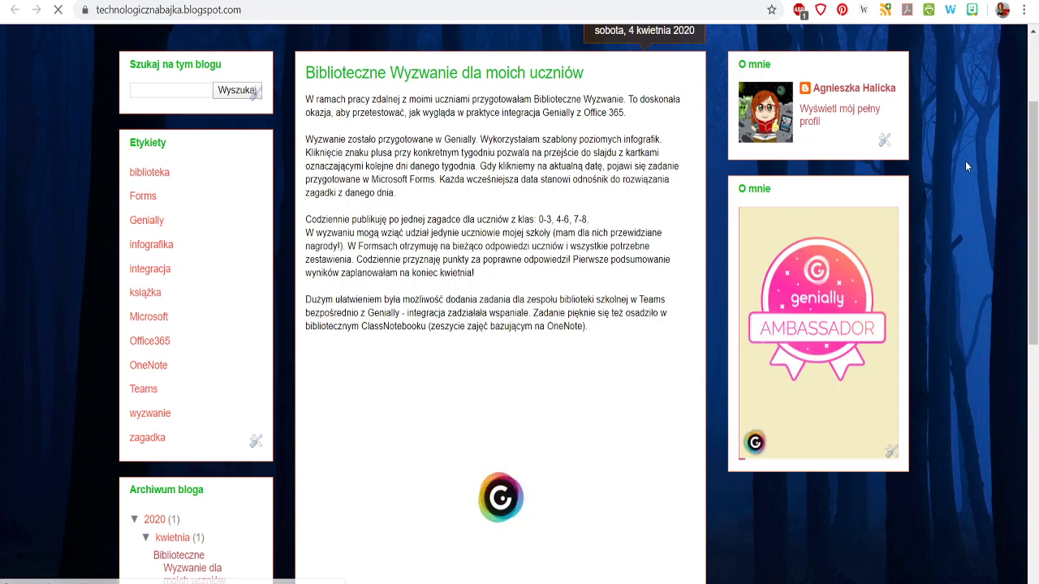
scroll(969, 161, "down", 5)
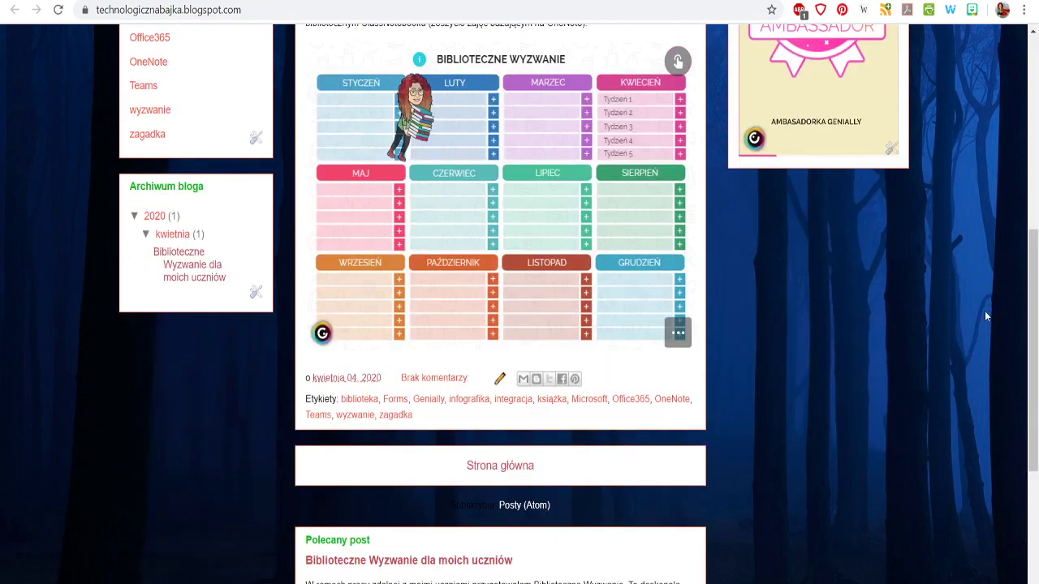
scroll(985, 317, "up", 2)
scroll(982, 314, "down", 7)
scroll(982, 313, "up", 7)
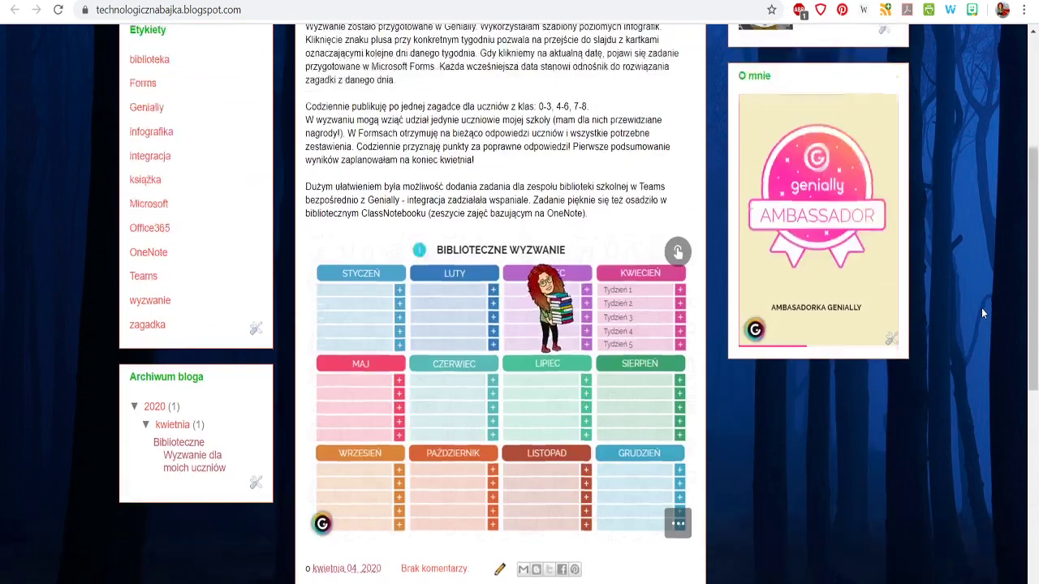
scroll(981, 308, "up", 3)
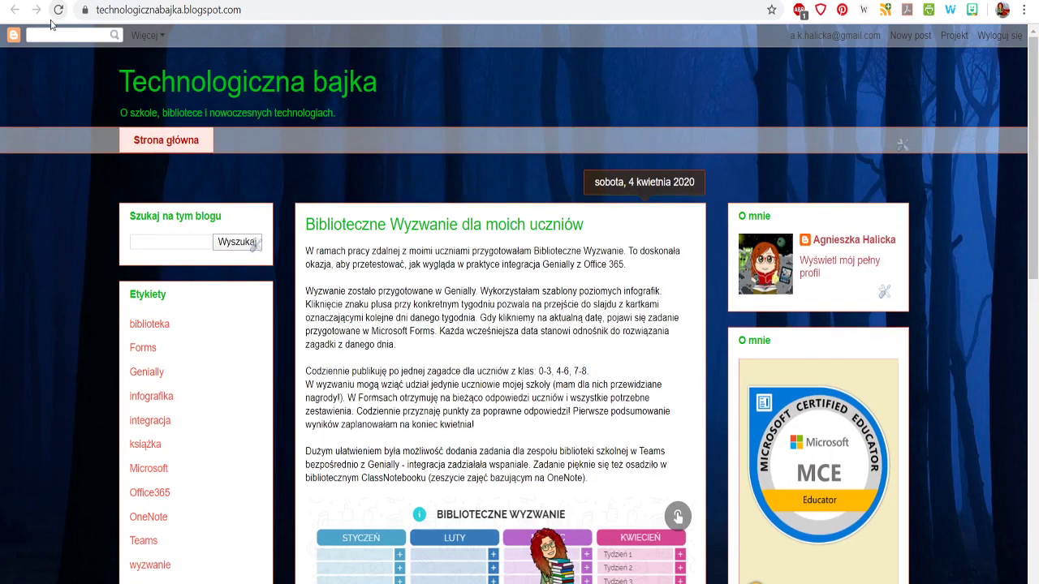
left_click(59, 9)
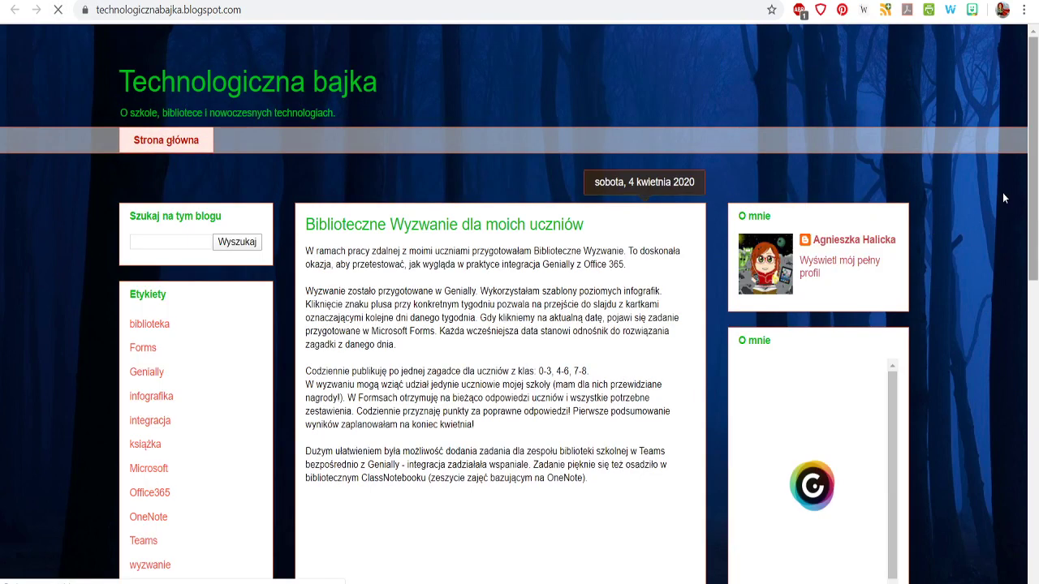
scroll(708, 242, "down", 5)
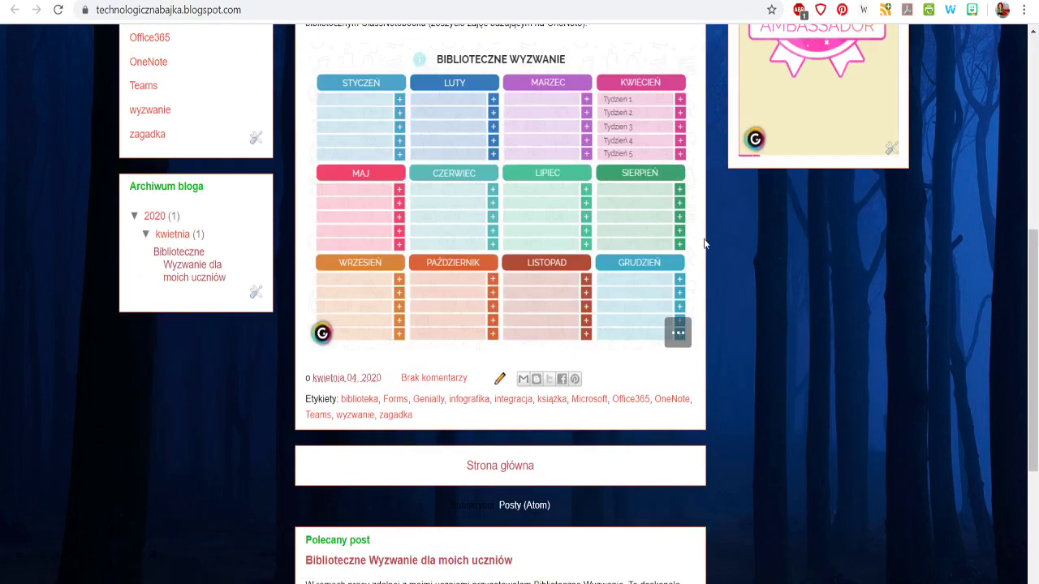
scroll(705, 243, "down", 3)
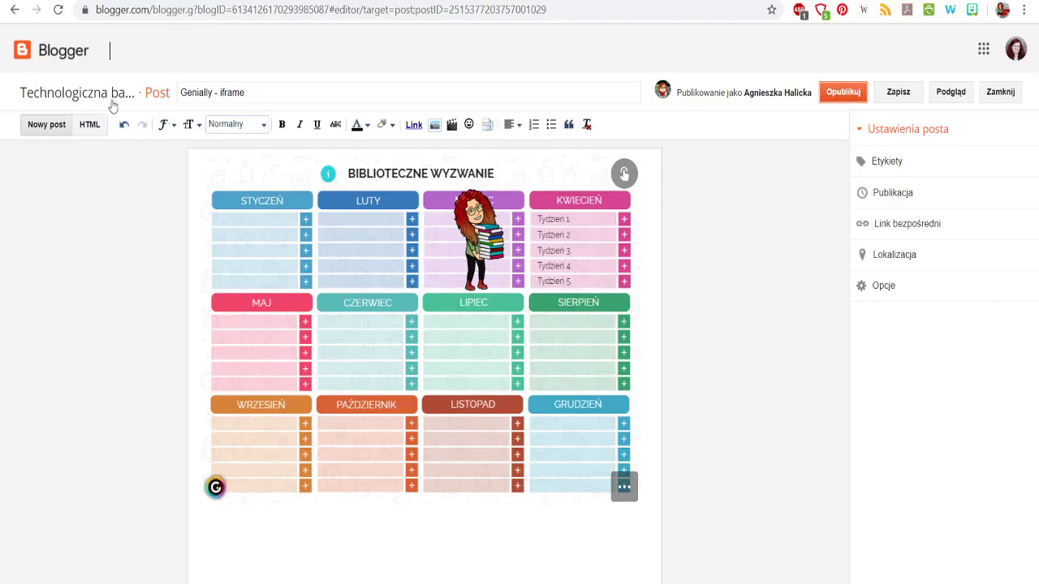
Step: Publish the "Genially - iframe" post from the Blogger editor and view it on the blog
left_click(844, 92)
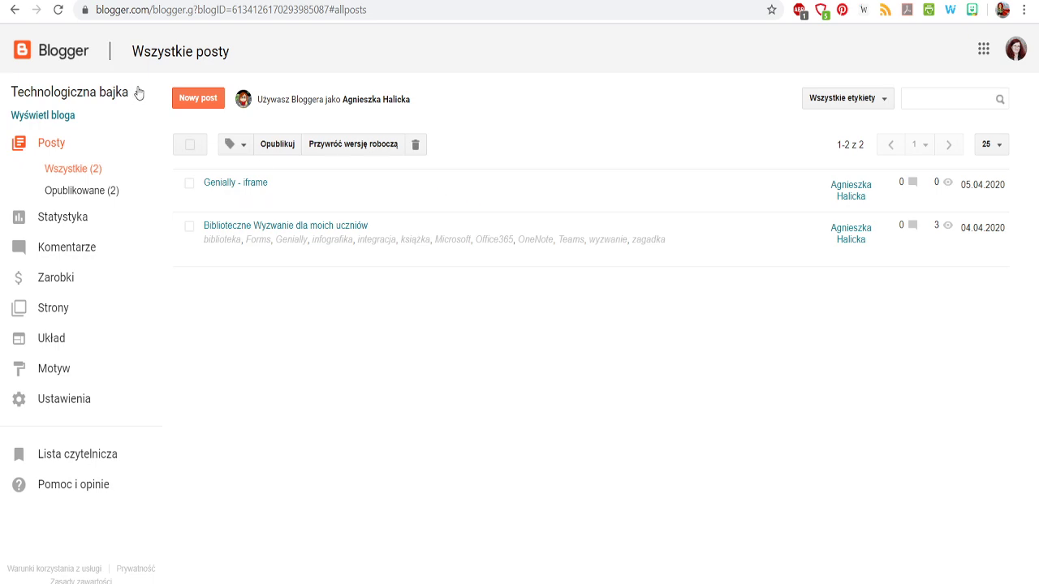
left_click(64, 118)
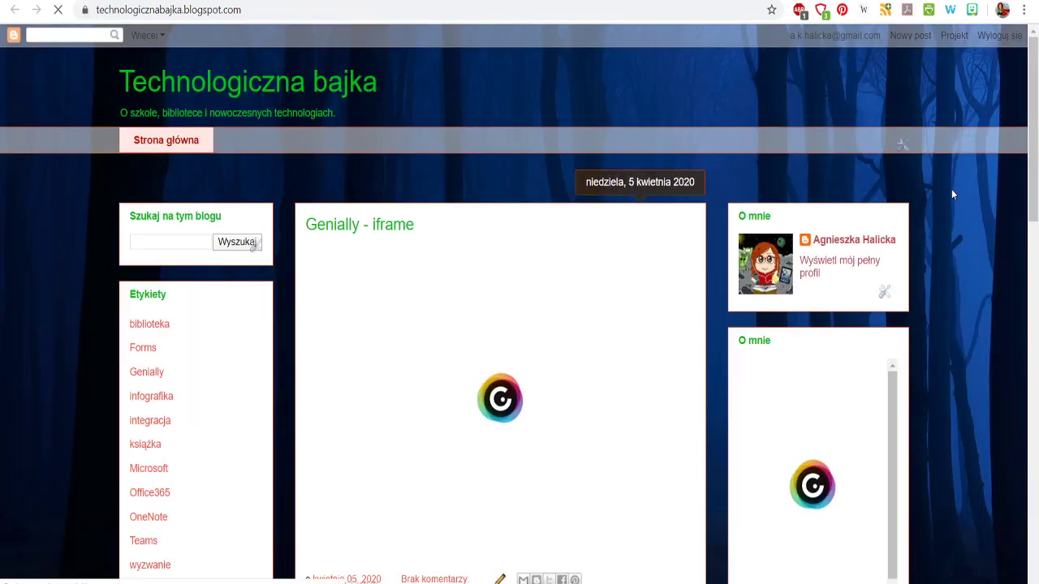
scroll(953, 193, "down", 1)
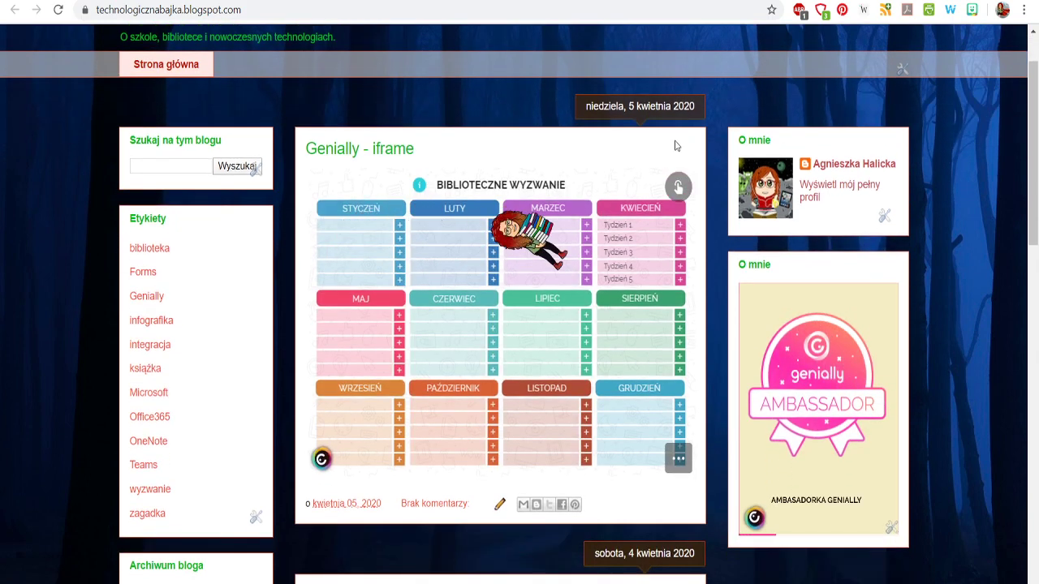
Step: Examine how the character's pop-up message displays in the infographic embedded in the "Genially - iframe" post
mouse_move(523, 249)
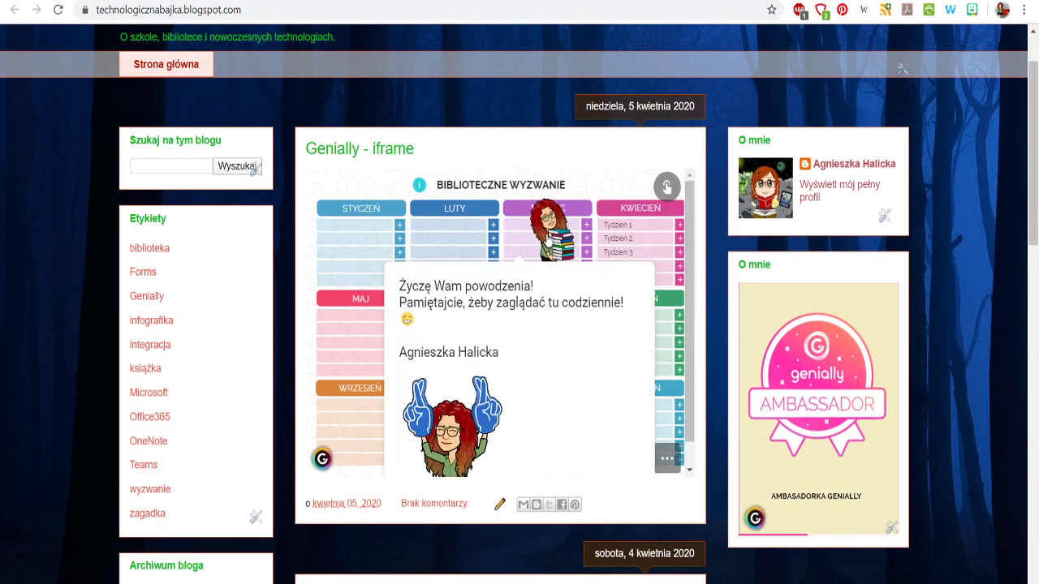
scroll(581, 278, "up", 1)
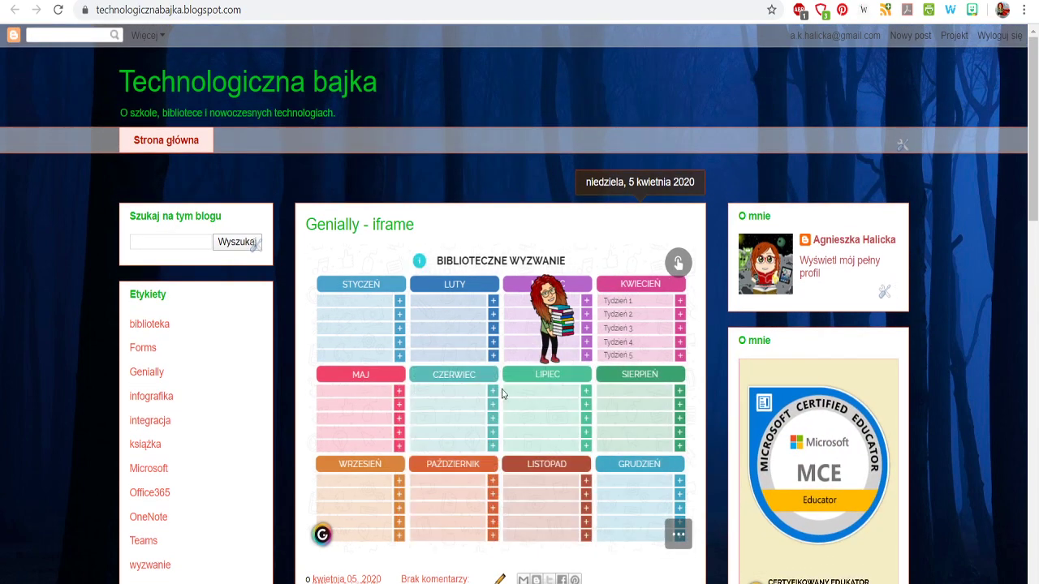
mouse_move(565, 331)
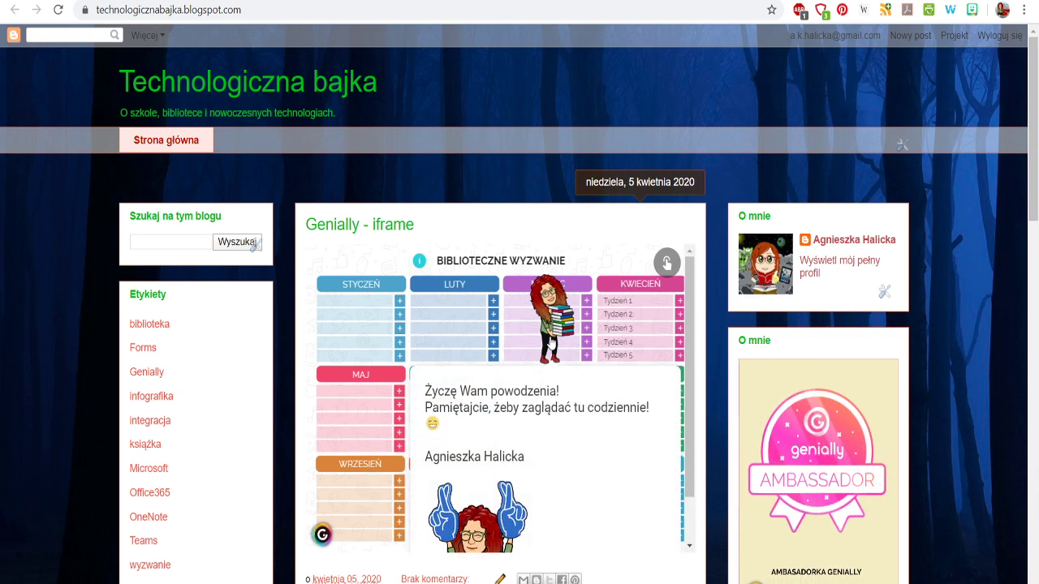
Step: Test Tydzień 1 under Kwiecień in the embedded infographic by viewing its 1.04.2020 and 4-5.04.2020 entries
left_click(681, 307)
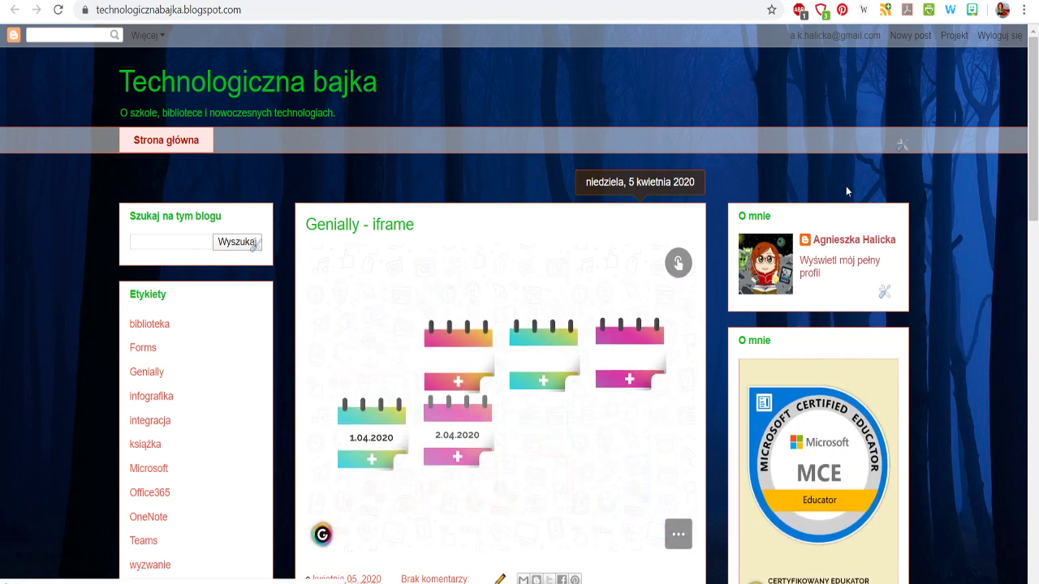
mouse_move(445, 469)
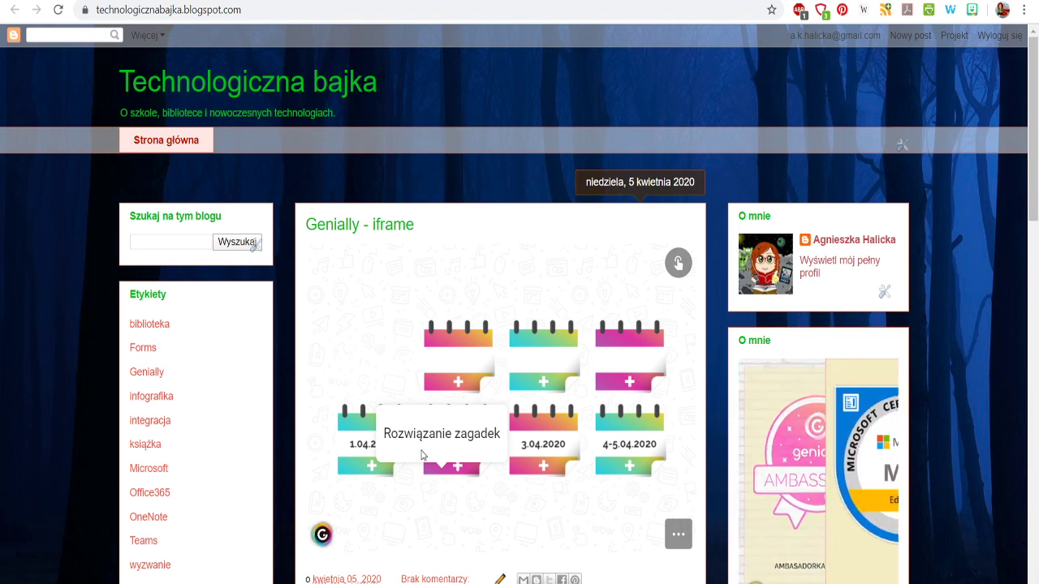
left_click(369, 467)
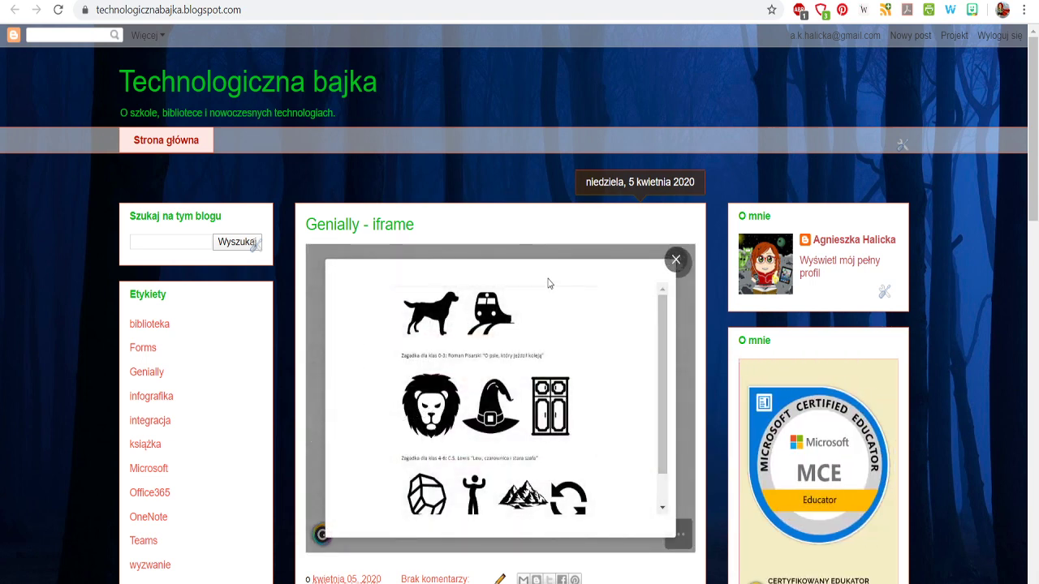
left_click(675, 260)
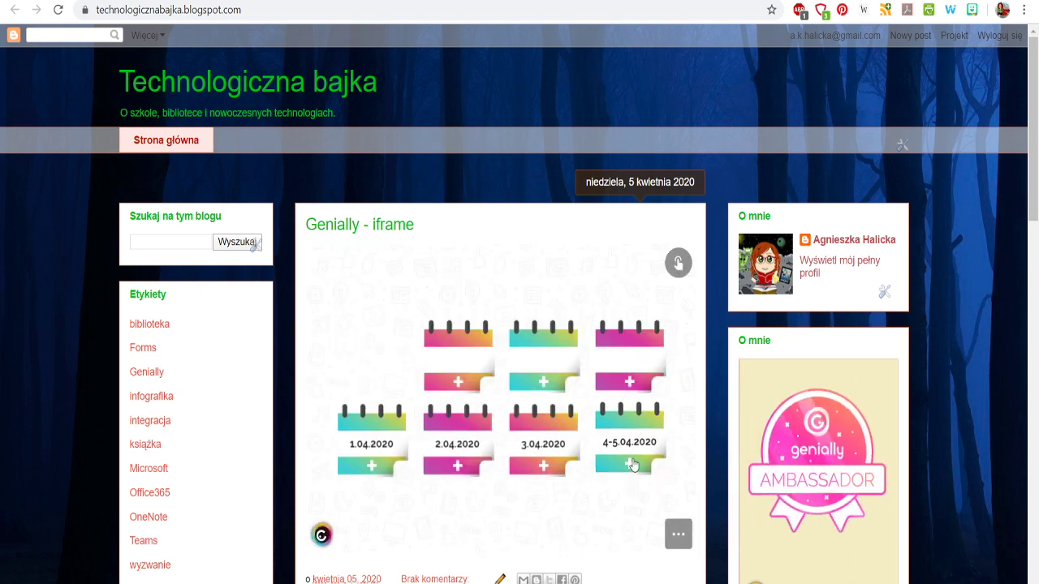
left_click(632, 463)
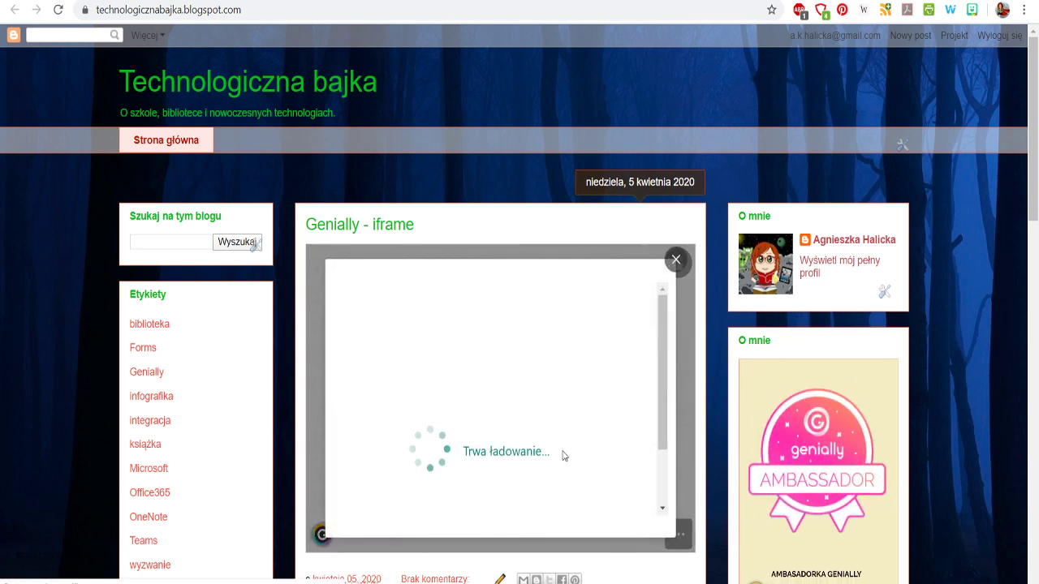
left_click(676, 260)
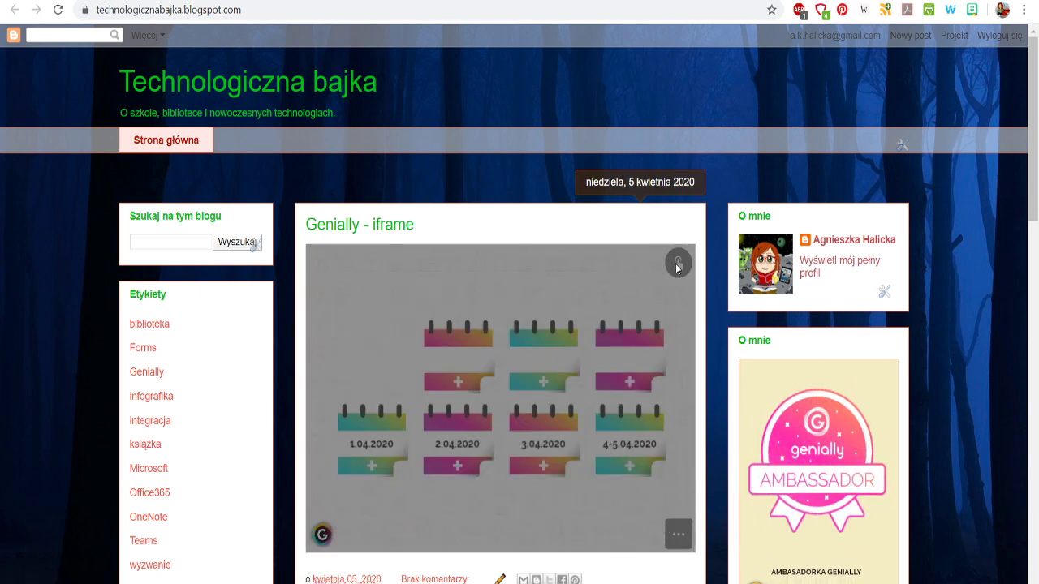
Step: Compare with the pop-up message of the infographic in the older post "Biblioteczne Wyzwanie dla moich uczniów"
scroll(729, 367, "down", 2)
scroll(729, 367, "down", 5)
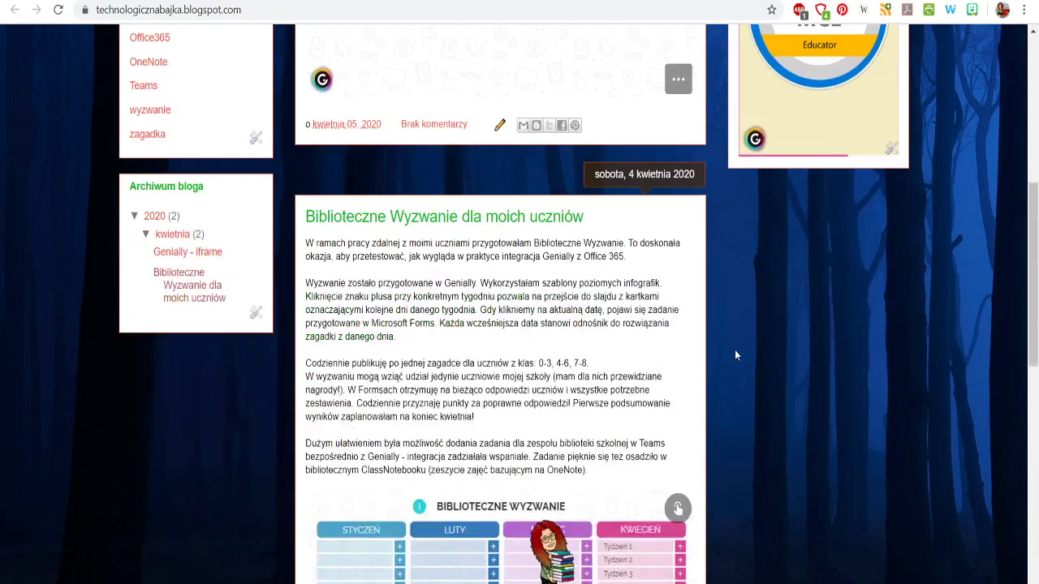
mouse_move(542, 478)
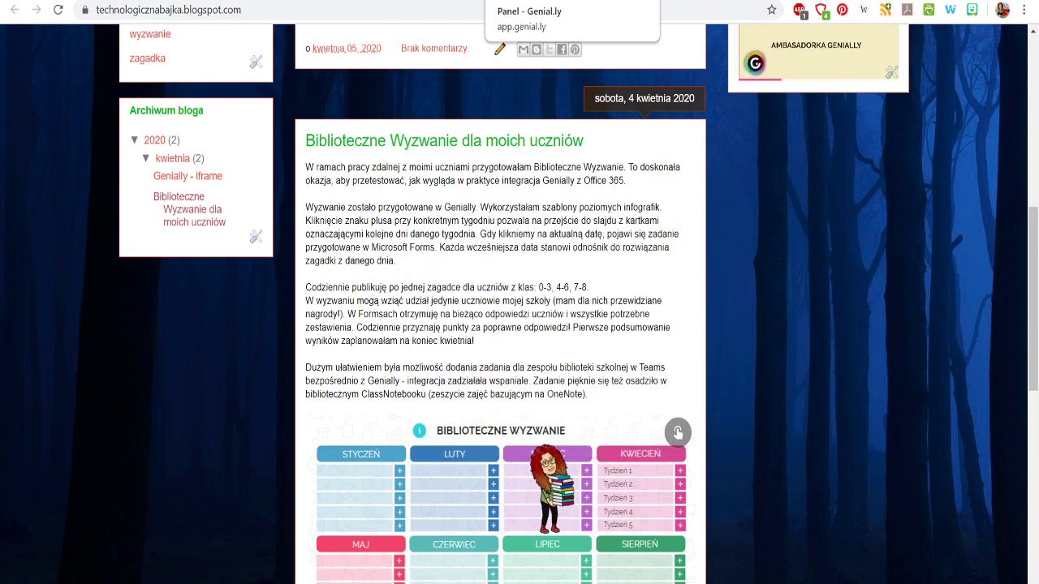
Step: Open the sharing options of Biblioteczne wyzwanie on the Genially dashboard and examine the link, embed code and e-mail options
left_click(571, 1)
mouse_move(493, 338)
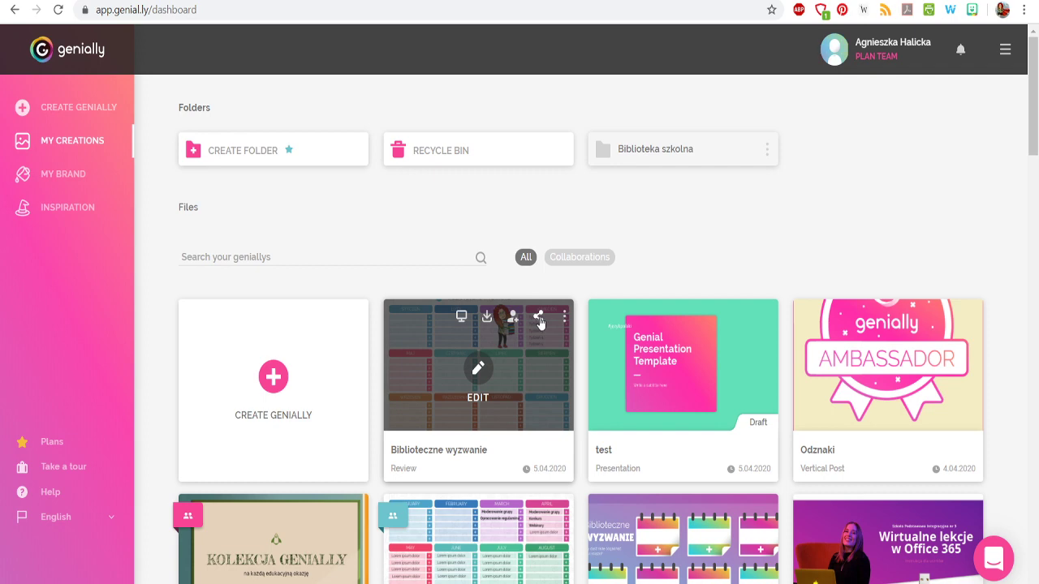
left_click(539, 318)
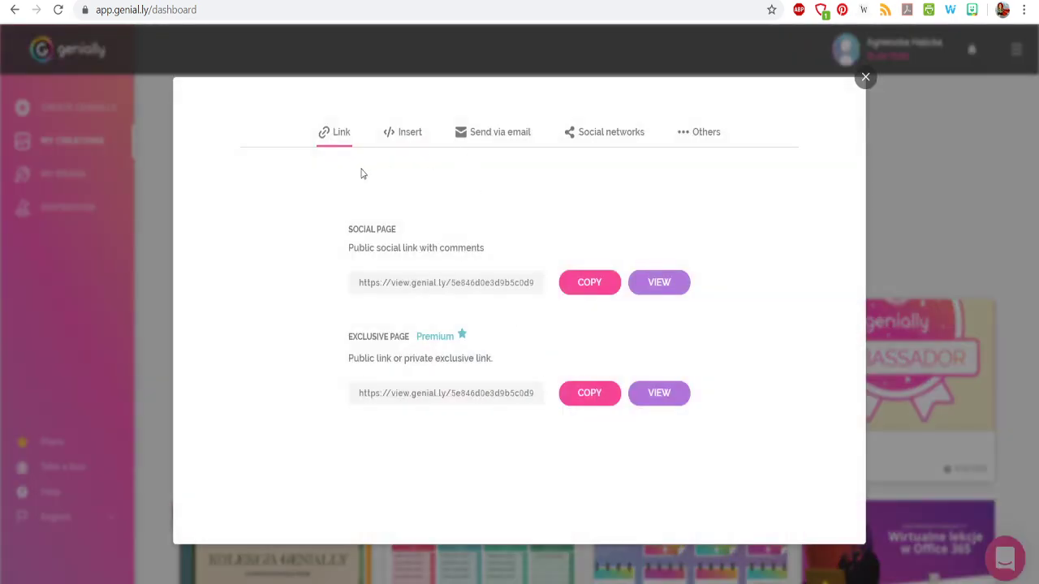
left_click(414, 135)
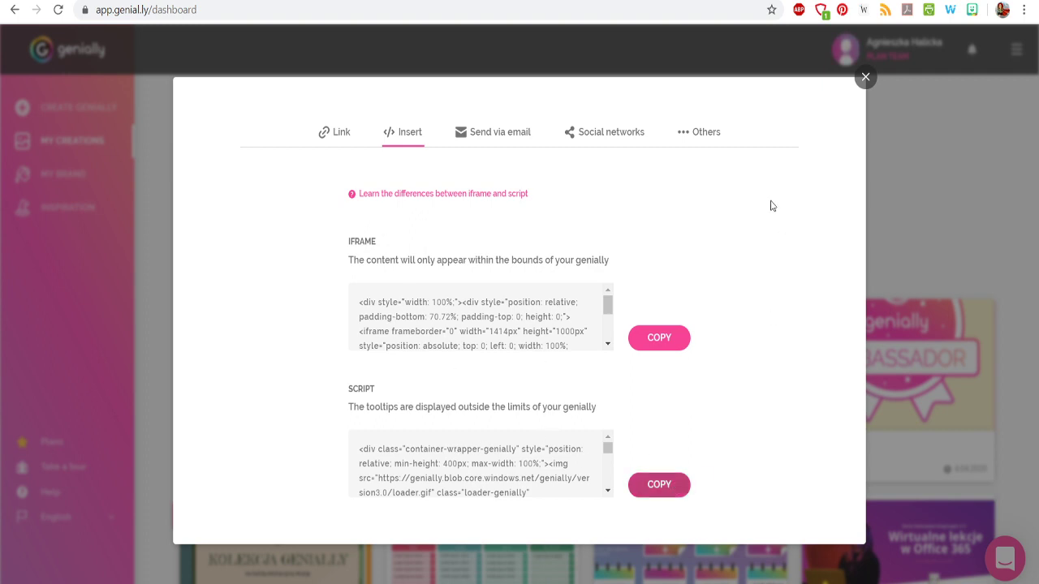
left_click(495, 135)
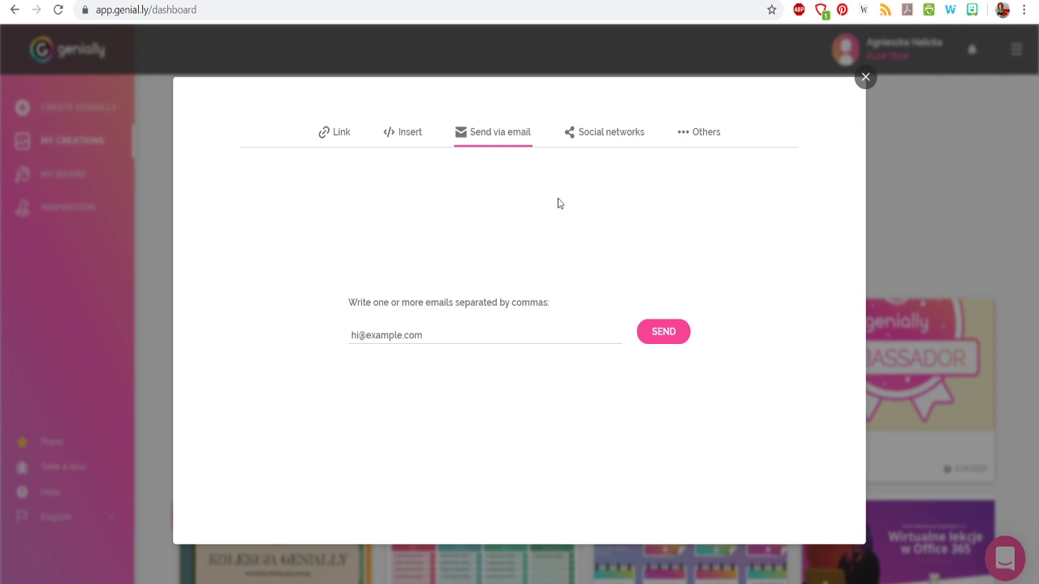
left_click(397, 338)
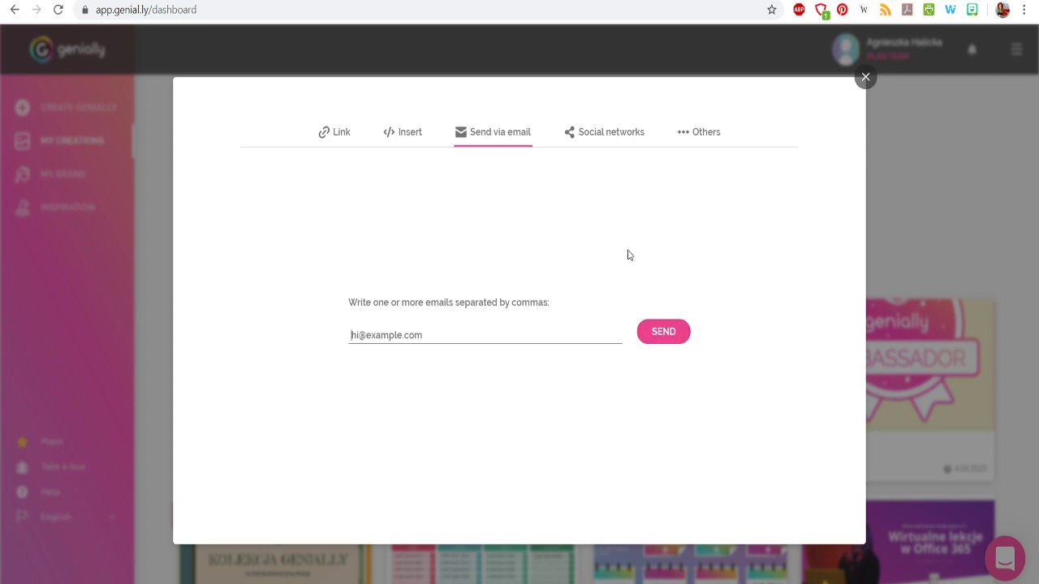
Step: Draft a Facebook share of the creation with the text "Oto moja prezentacja." and view the audience options for the news feed
left_click(606, 135)
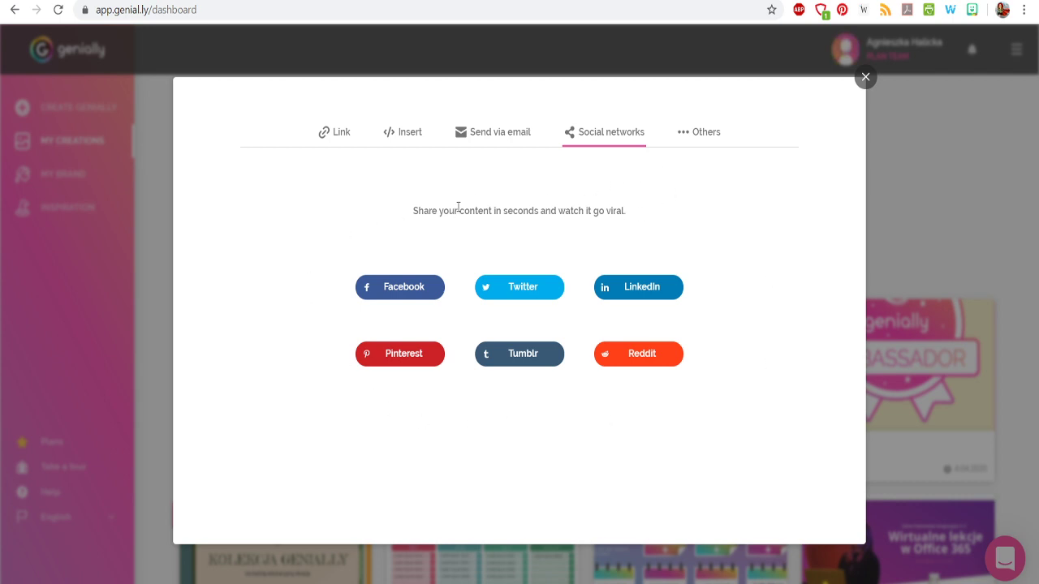
left_click(408, 295)
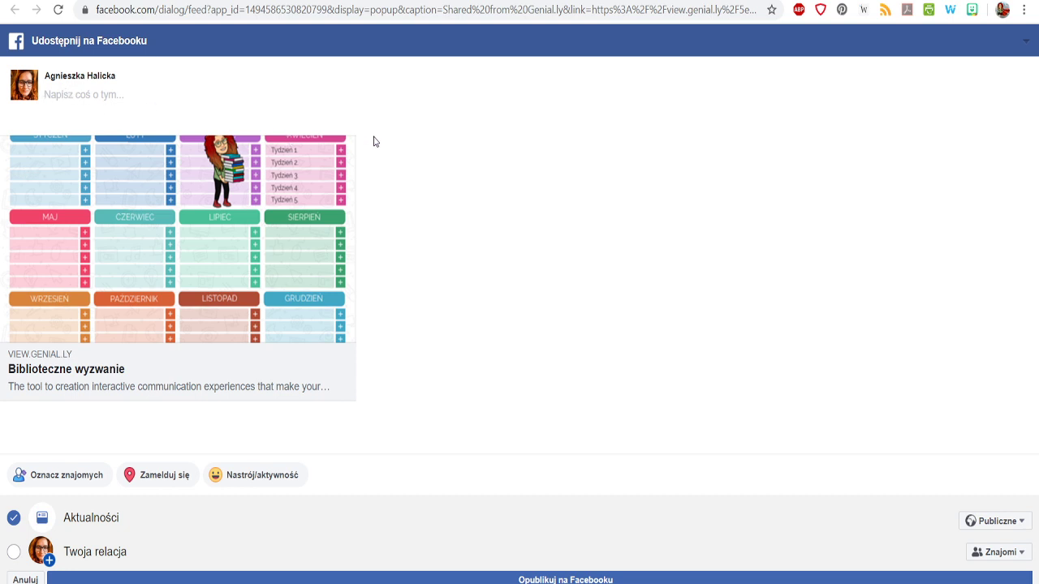
type("Oto moja prezentacja.")
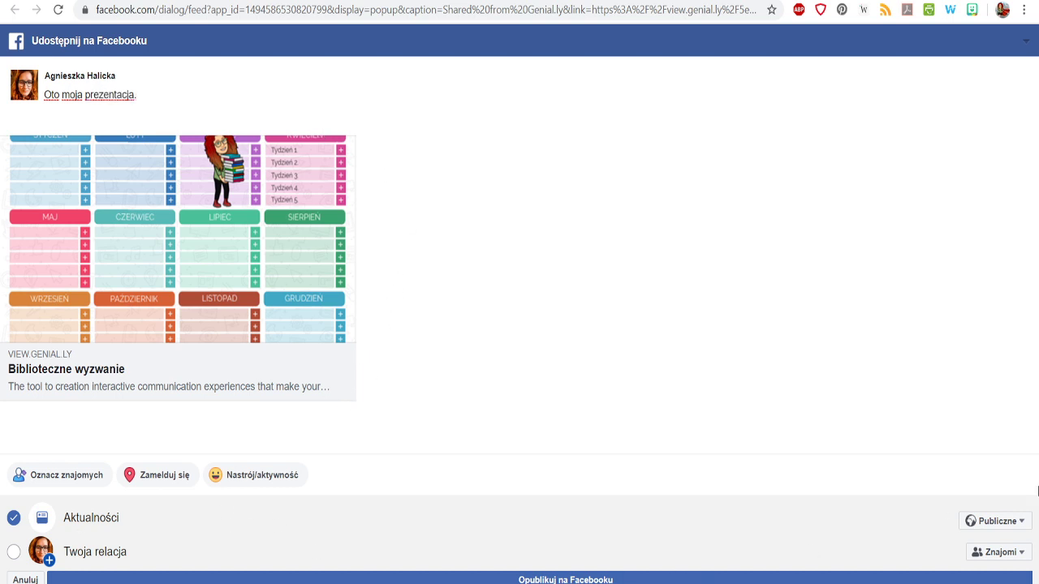
left_click(1023, 526)
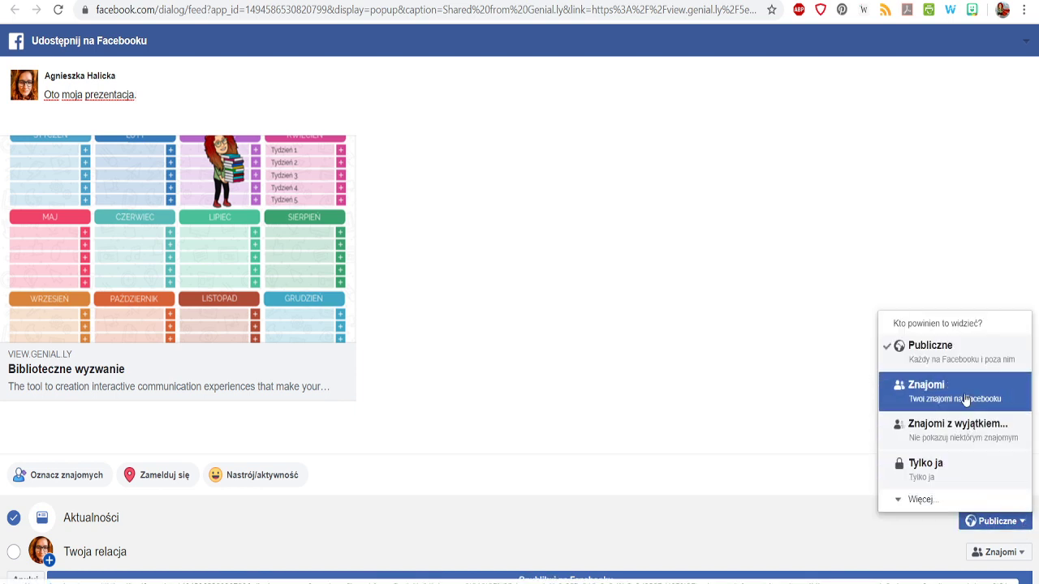
left_click(795, 394)
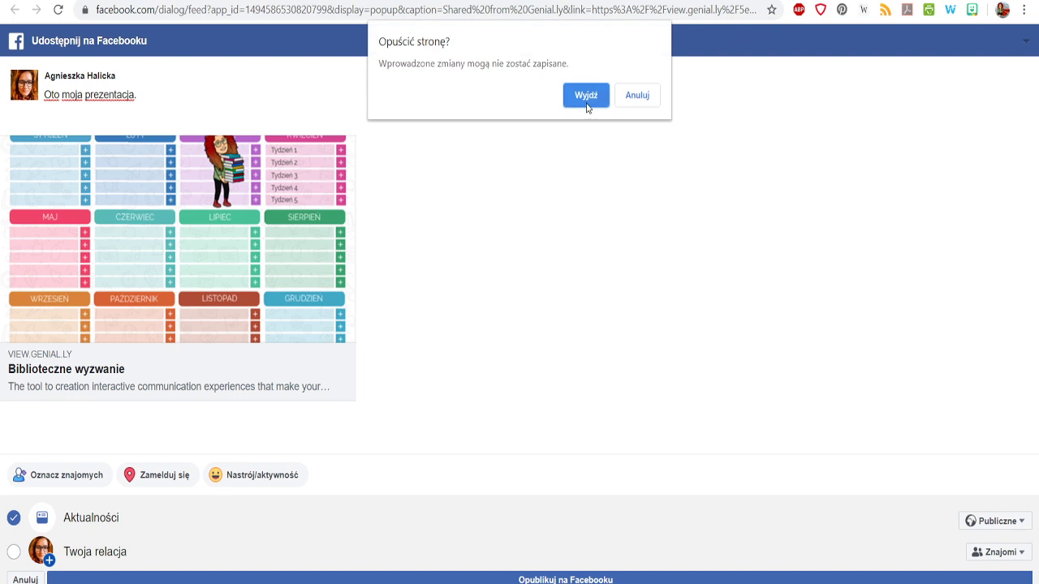
Step: Discard the Facebook post draft and open the Microsoft Teams sharing form for Biblioteczne wyzwanie
left_click(589, 102)
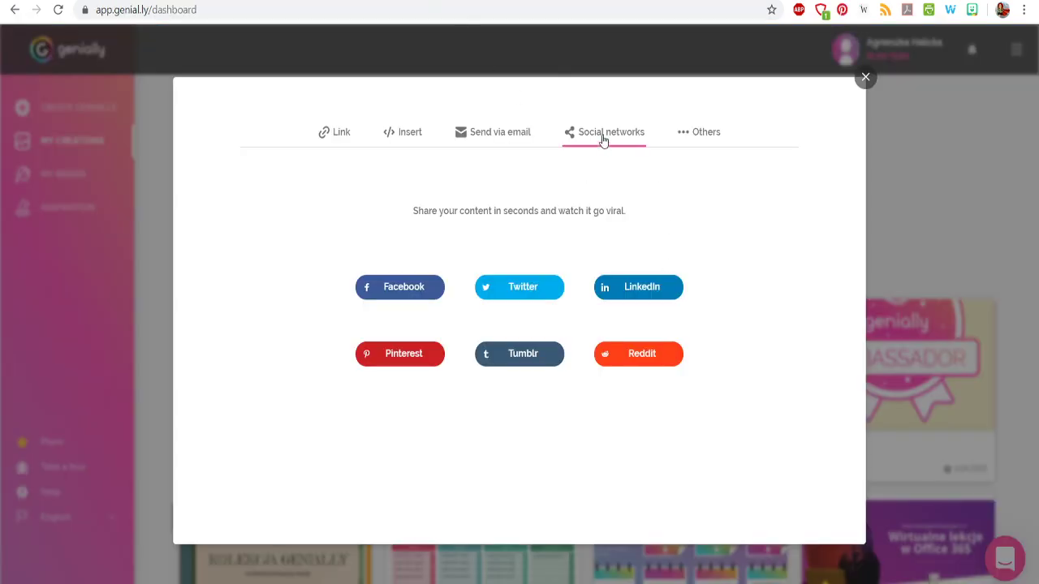
left_click(708, 135)
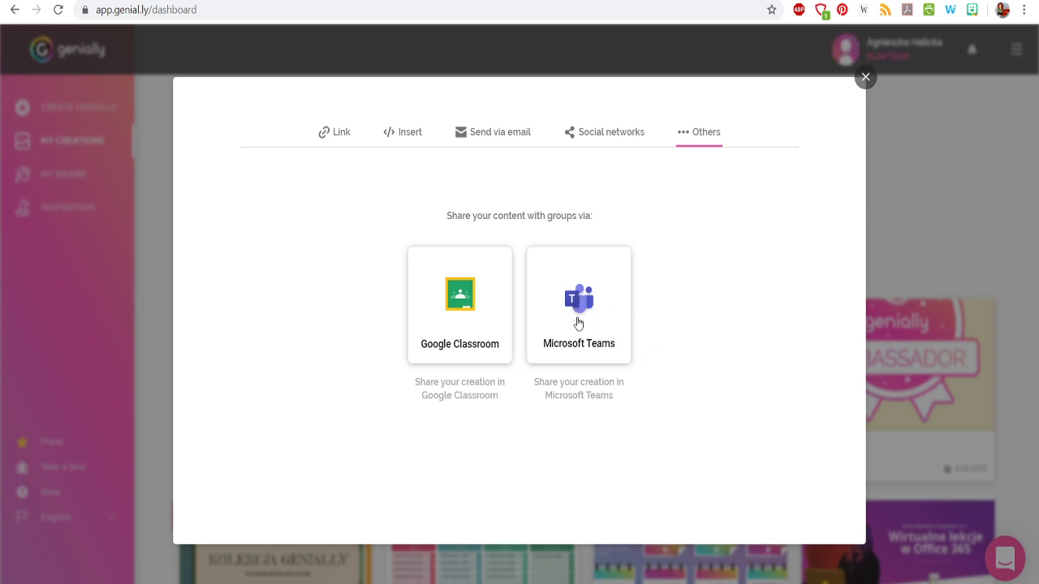
left_click(585, 317)
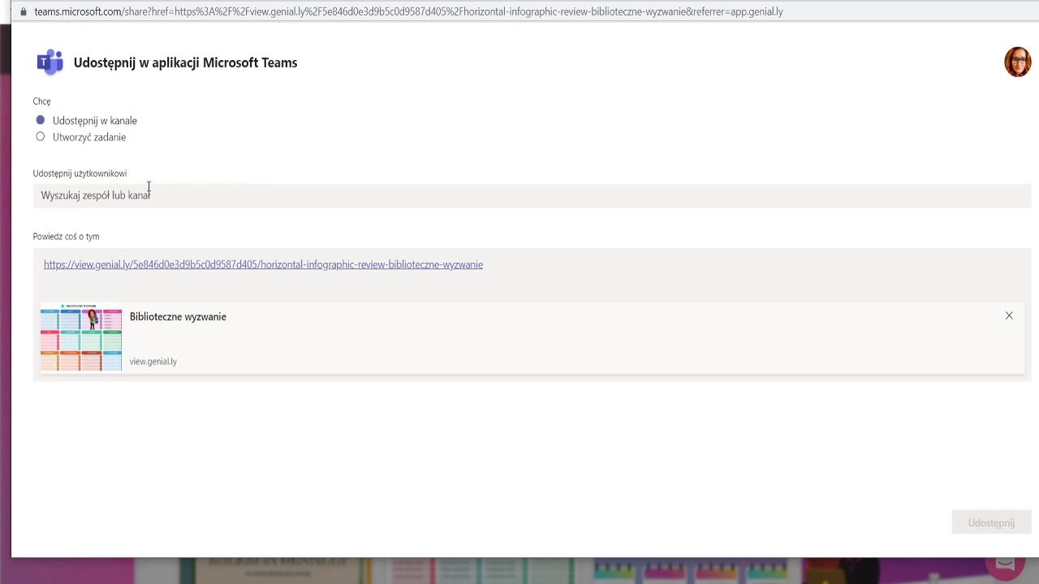
Step: Search the Teams channels for "Biblio" and select the General channel of Biblioteka szkolna as the share target
left_click(70, 195)
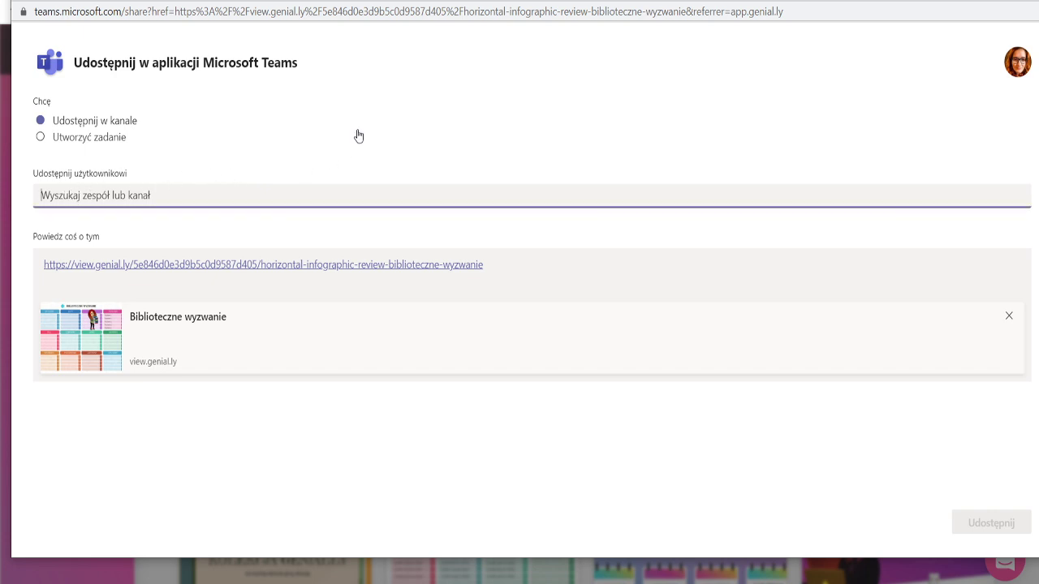
type("Biblio")
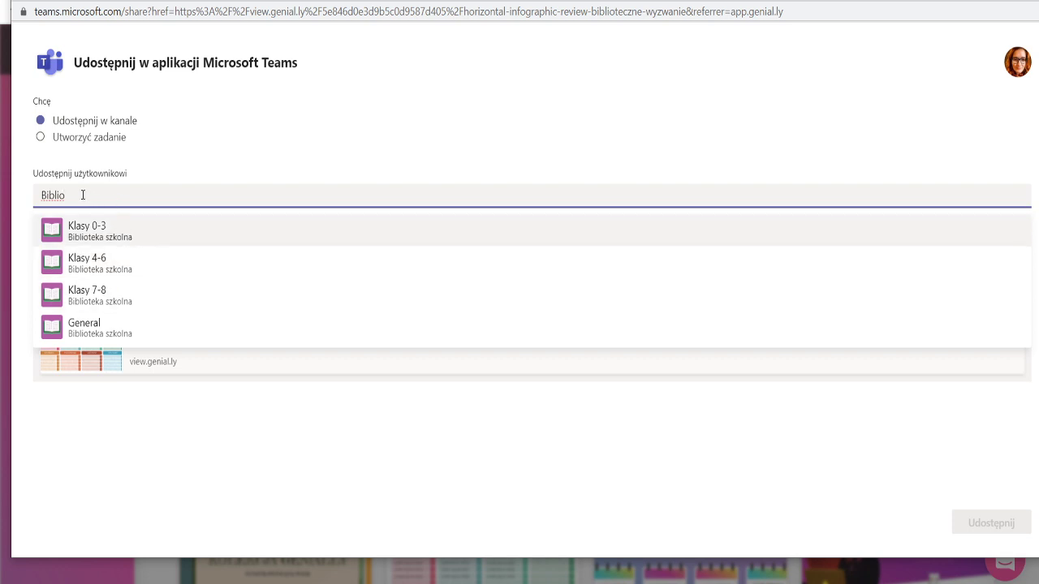
left_click_drag(82, 194, 14, 195)
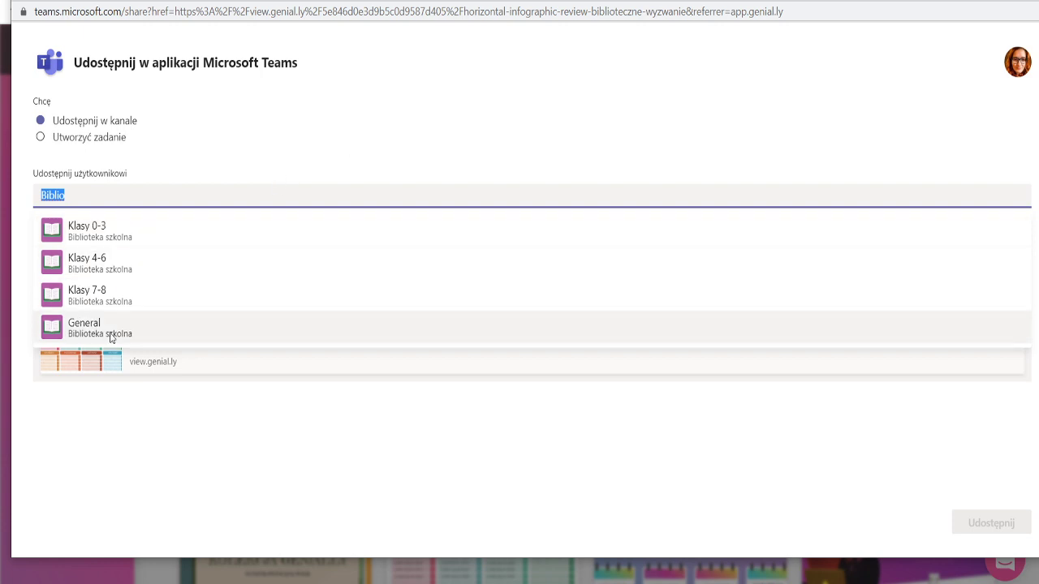
left_click(120, 333)
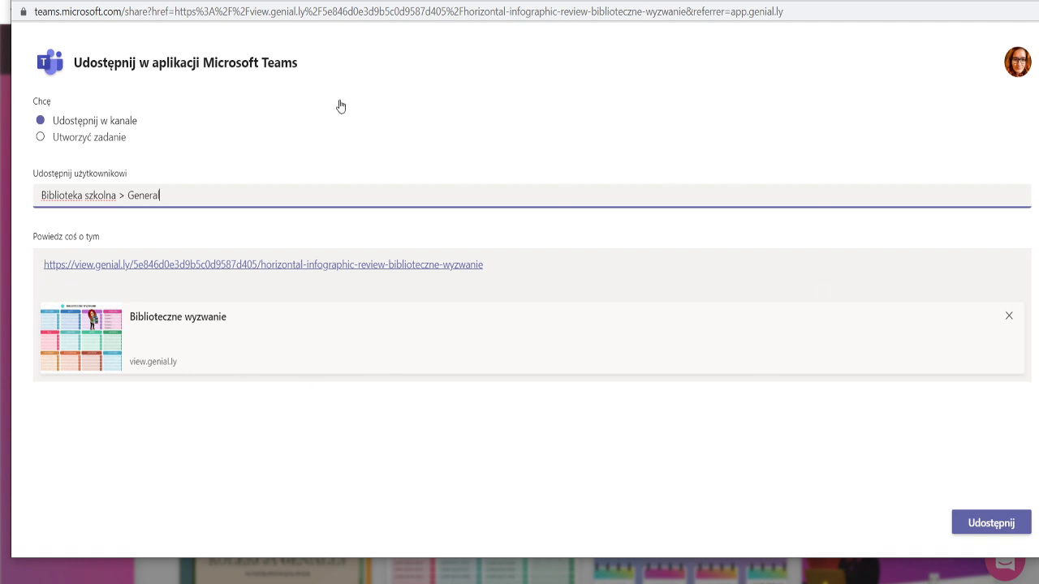
Step: Switch the Teams share to creating an assignment and assign it to the class Zaczytani do szaleństwa
left_click(40, 139)
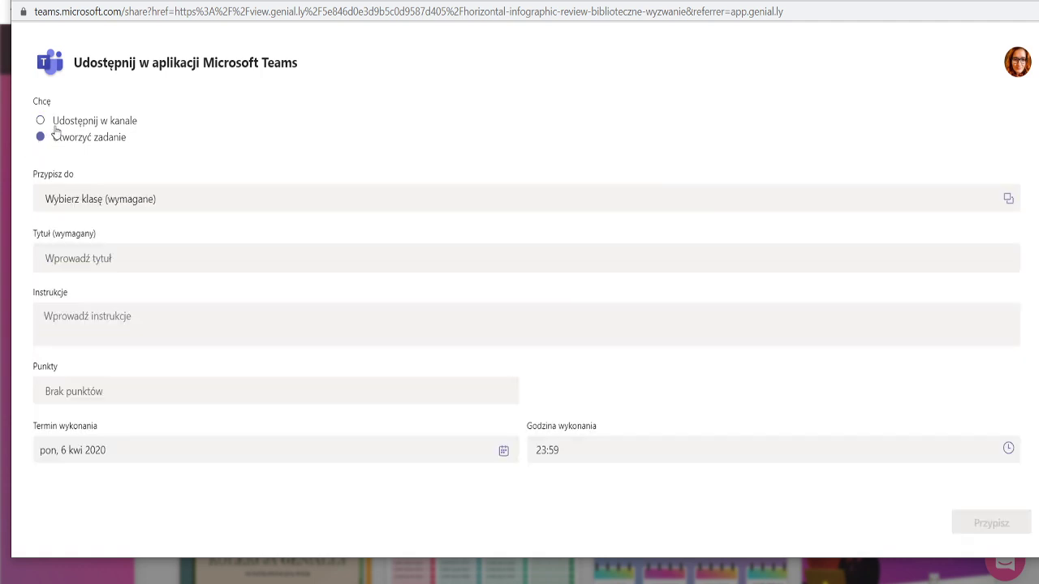
left_click(179, 203)
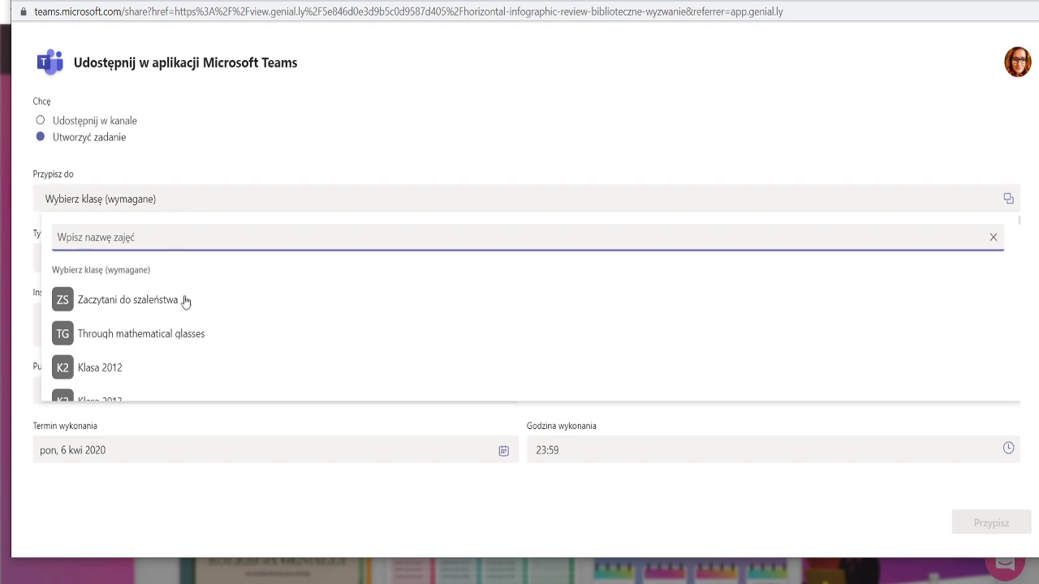
scroll(183, 303, "down", 5)
scroll(186, 305, "up", 5)
left_click(140, 302)
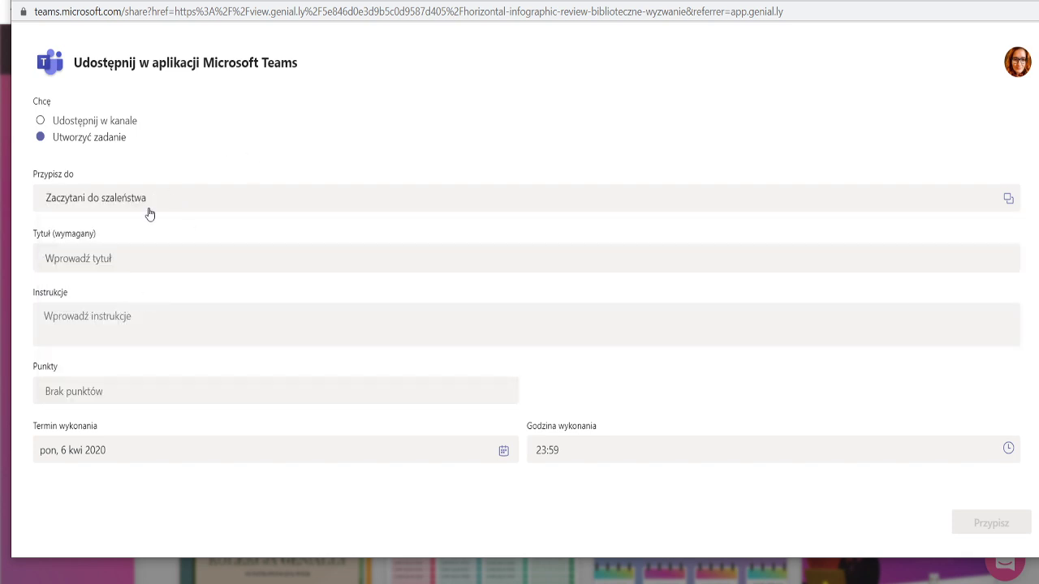
Step: Title the assignment "Zadanie matematyczne" and enter the instructions "Wykonaj zadanie, zrób zrzut ekranu i wyślij swoje rozwiązanie."
left_click(133, 251)
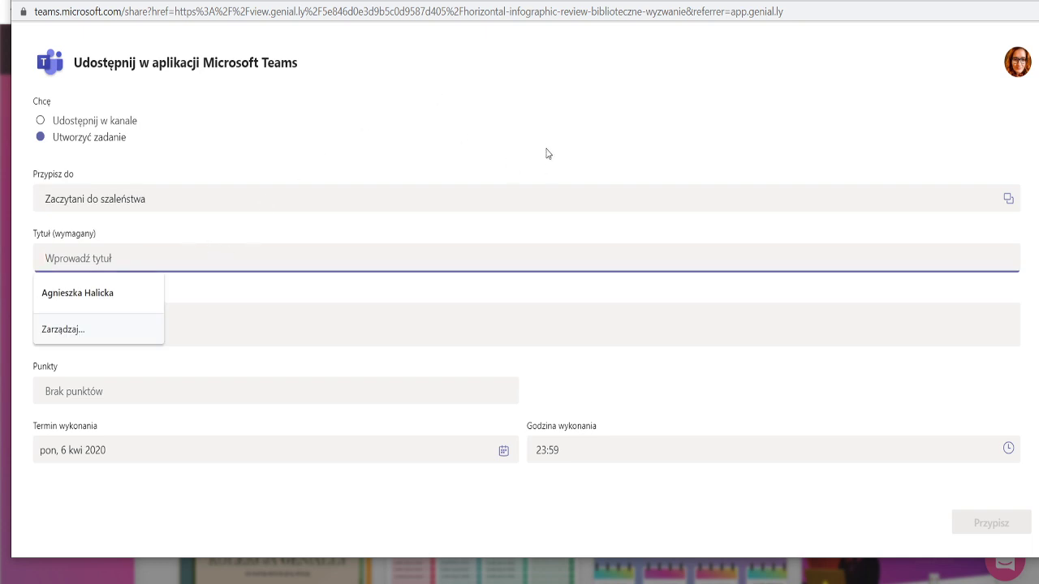
type("Zad")
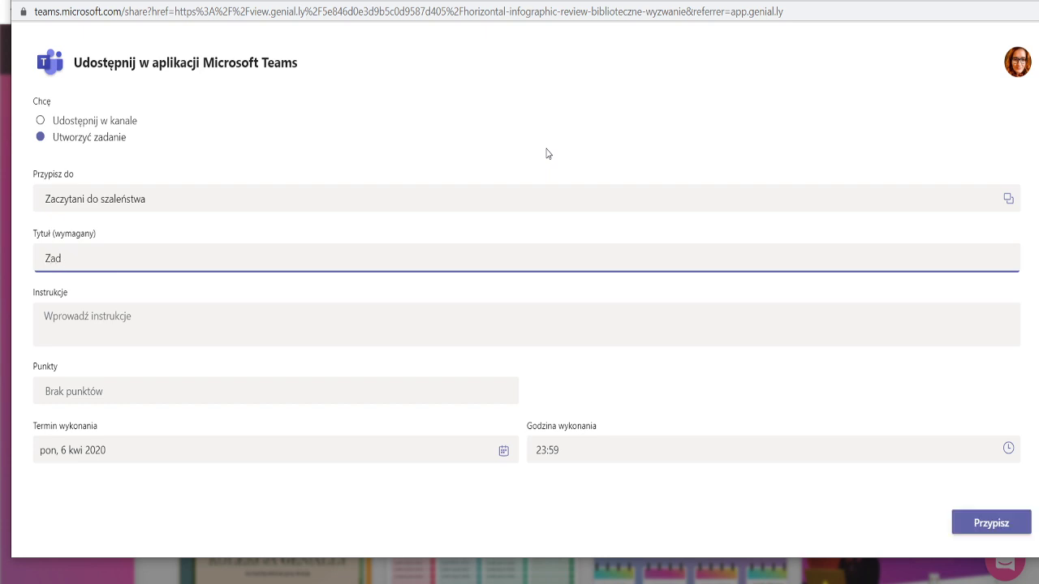
type("anie matematyczne")
left_click(168, 321)
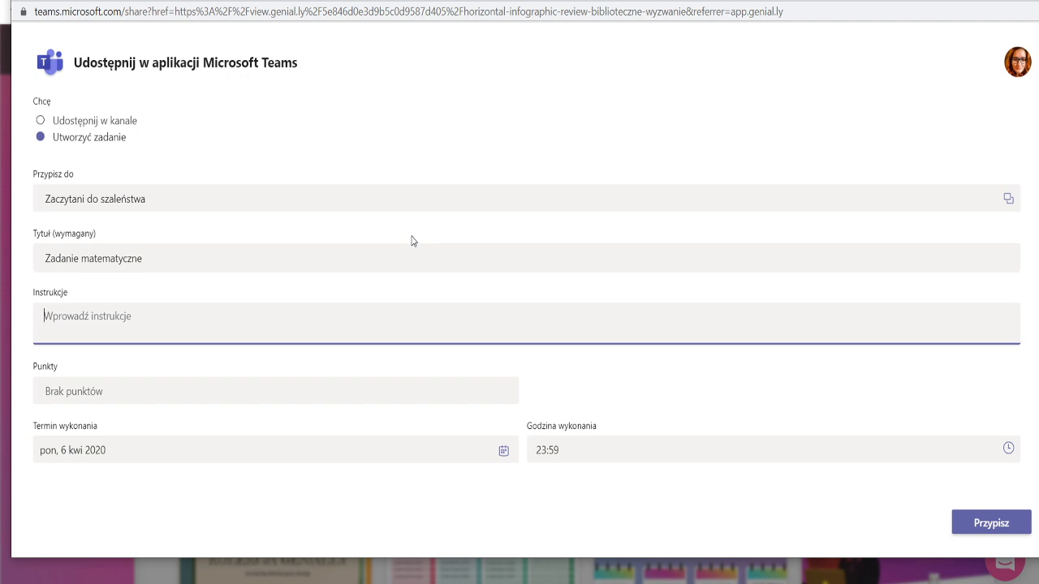
type("Wykonaj zadanie, zr")
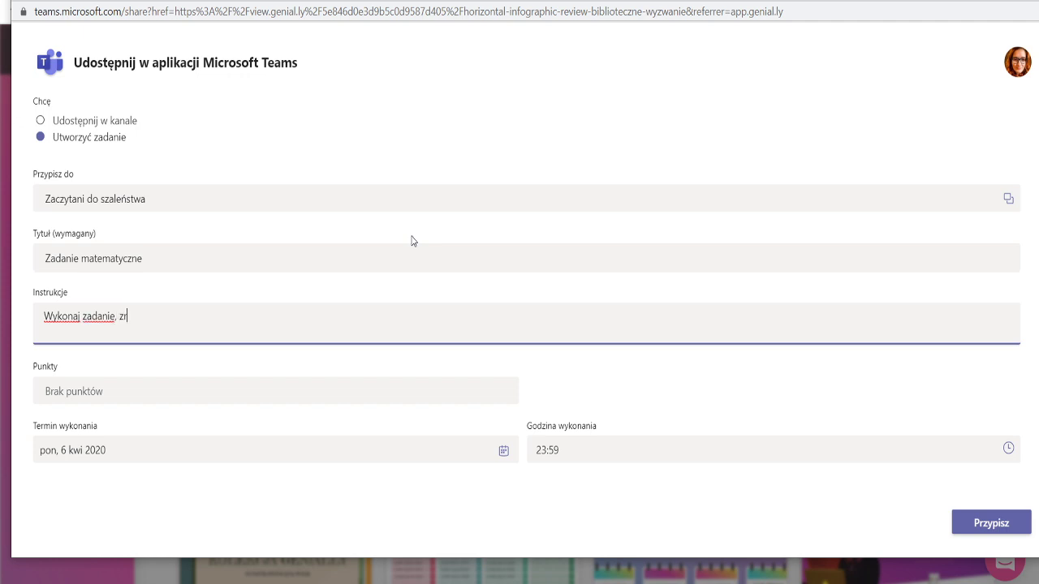
type("ób zrzut ekranu i w")
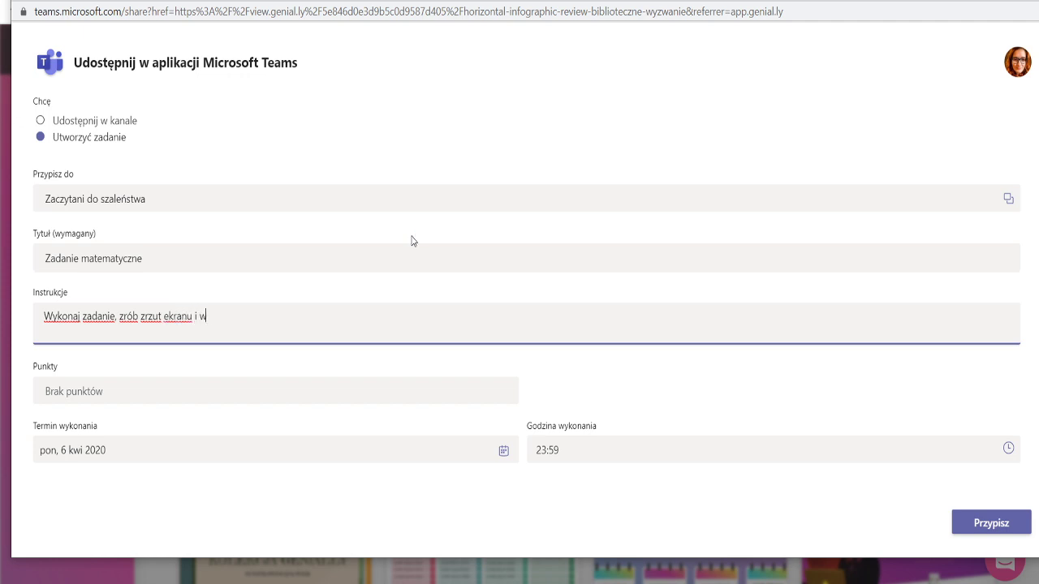
type("yślij swoje rozwiązanie.")
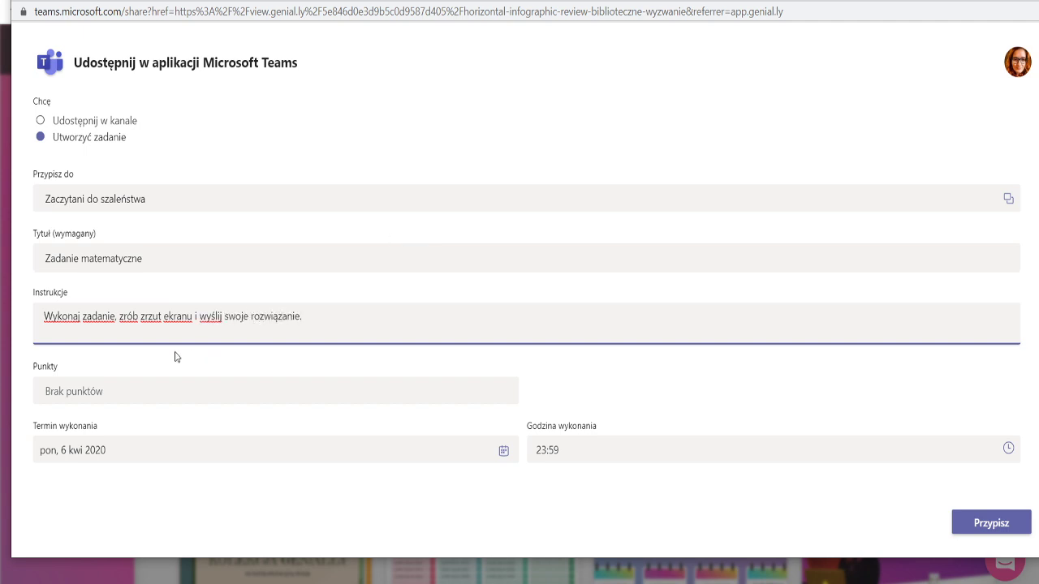
Step: Set the assignment to 5 points with a due date of 19 April 2020, and close the sharing windows without assigning it
left_click(145, 395)
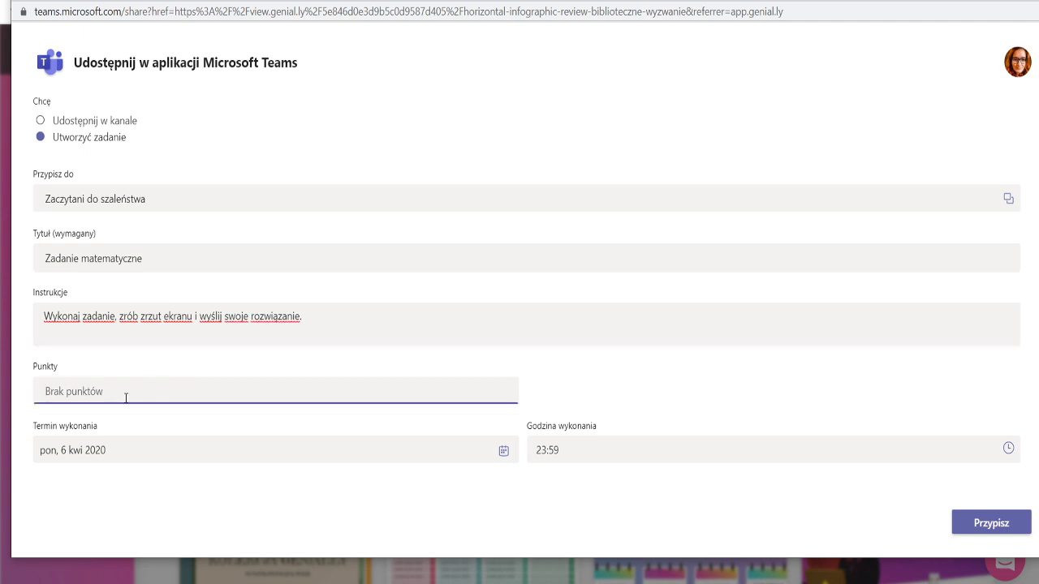
type("5")
left_click(113, 460)
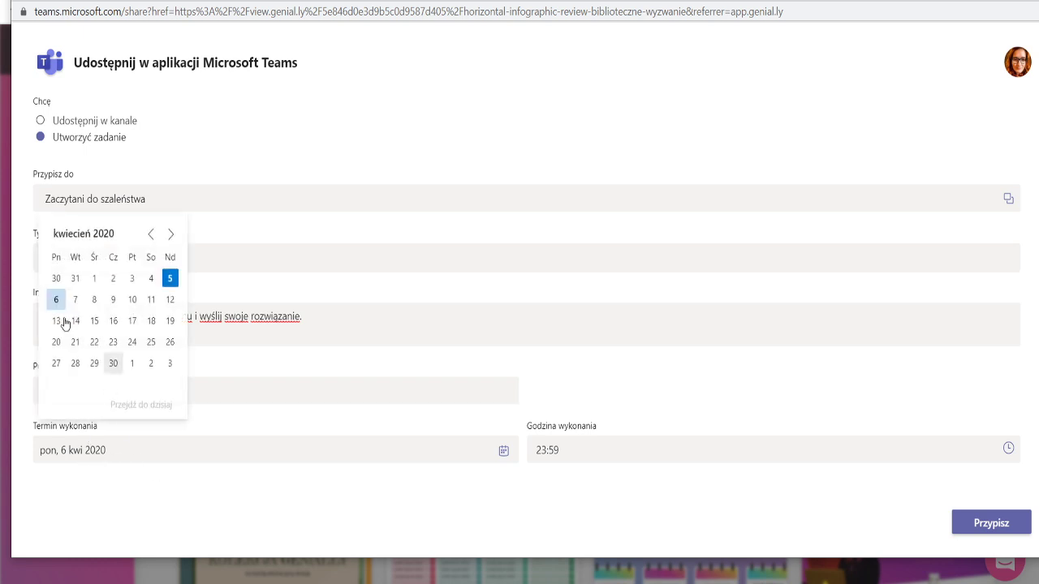
left_click(170, 321)
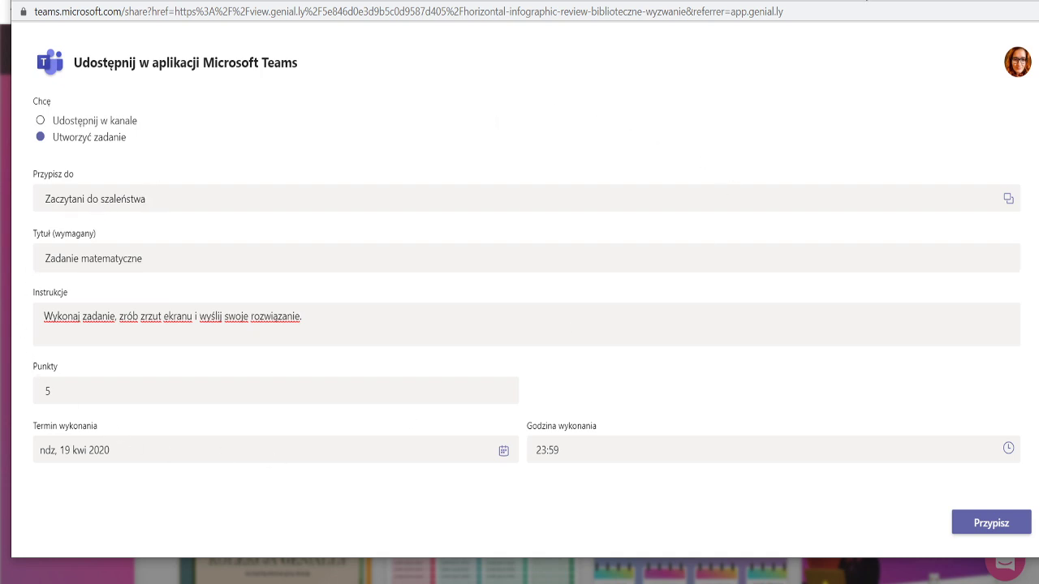
left_click(973, 2)
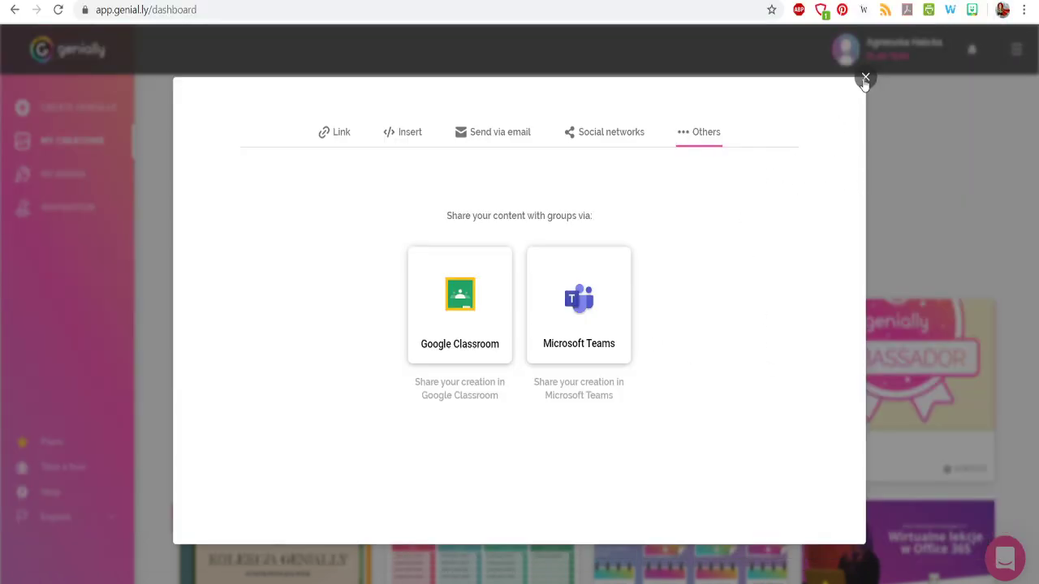
left_click(865, 78)
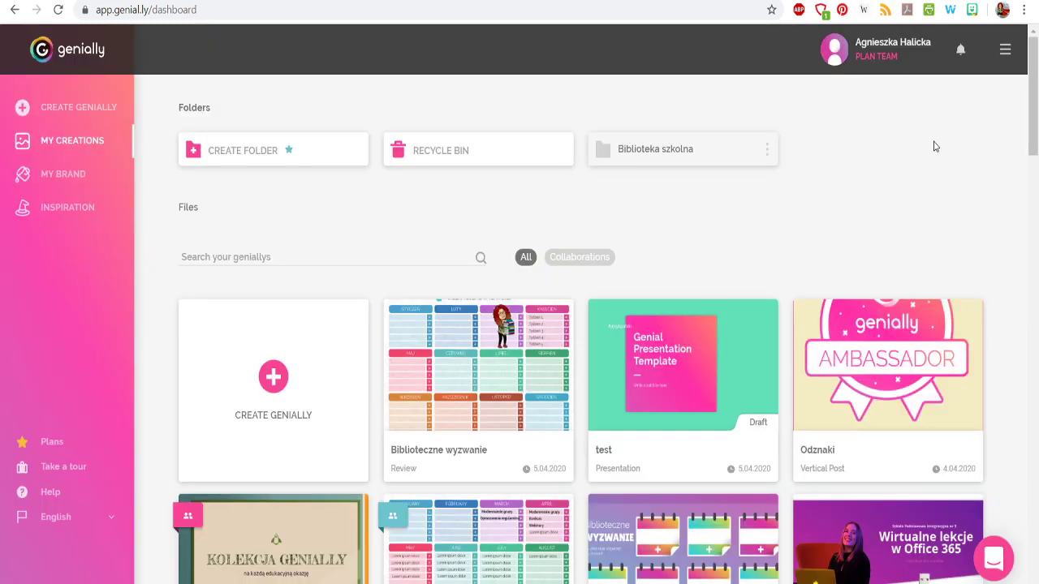